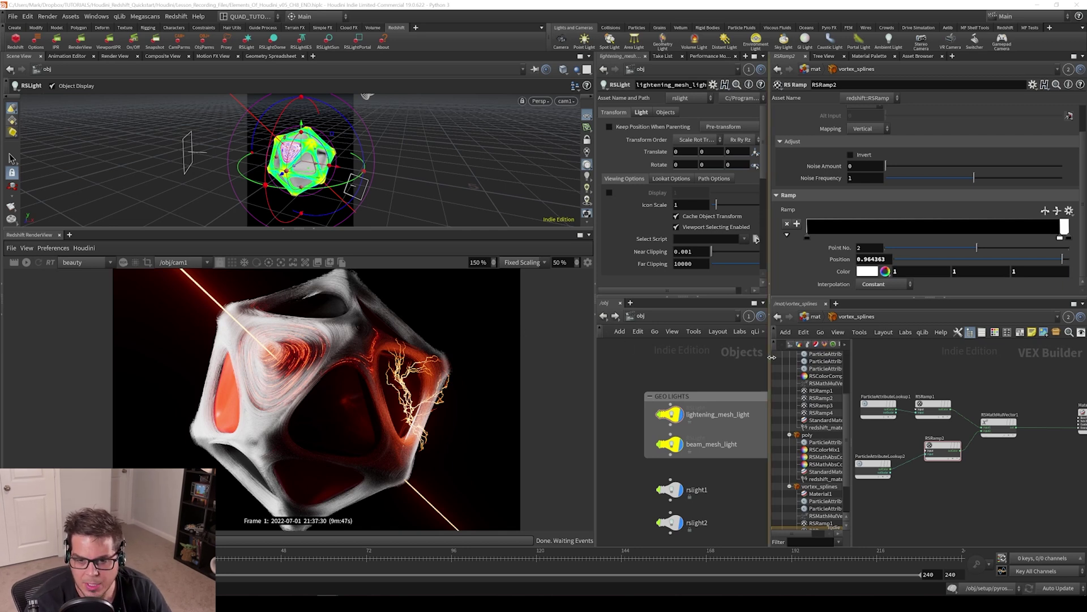
Widen the object network area and select the cloud_volume_RNDR geometry in the VOLUME group
left_click_drag(772, 357, 844, 357)
middle_click_drag(660, 432, 765, 476)
left_click_drag(610, 406, 691, 459)
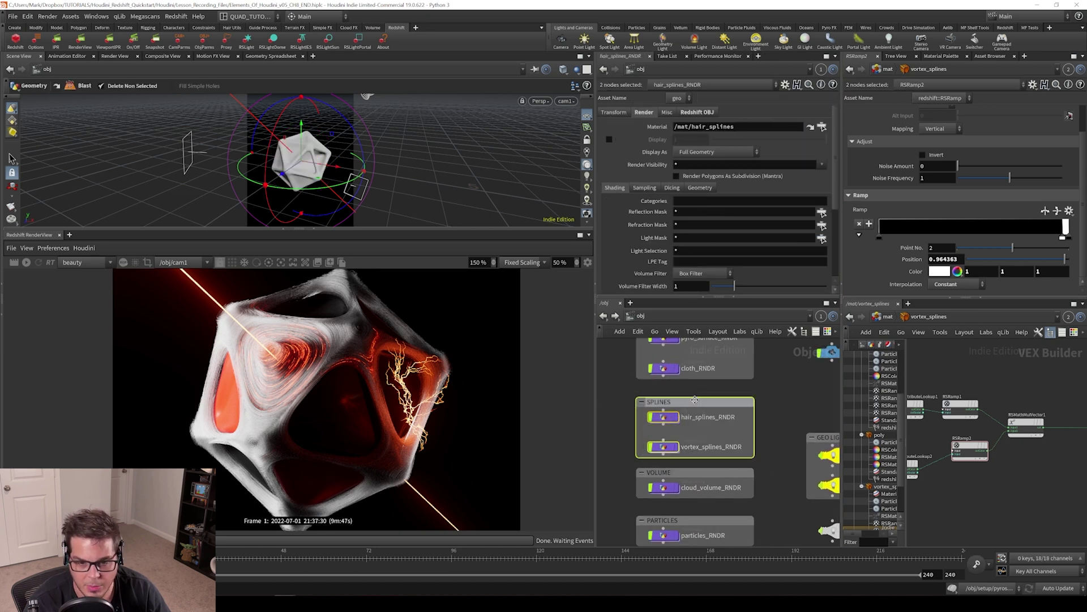
middle_click_drag(622, 411, 622, 439)
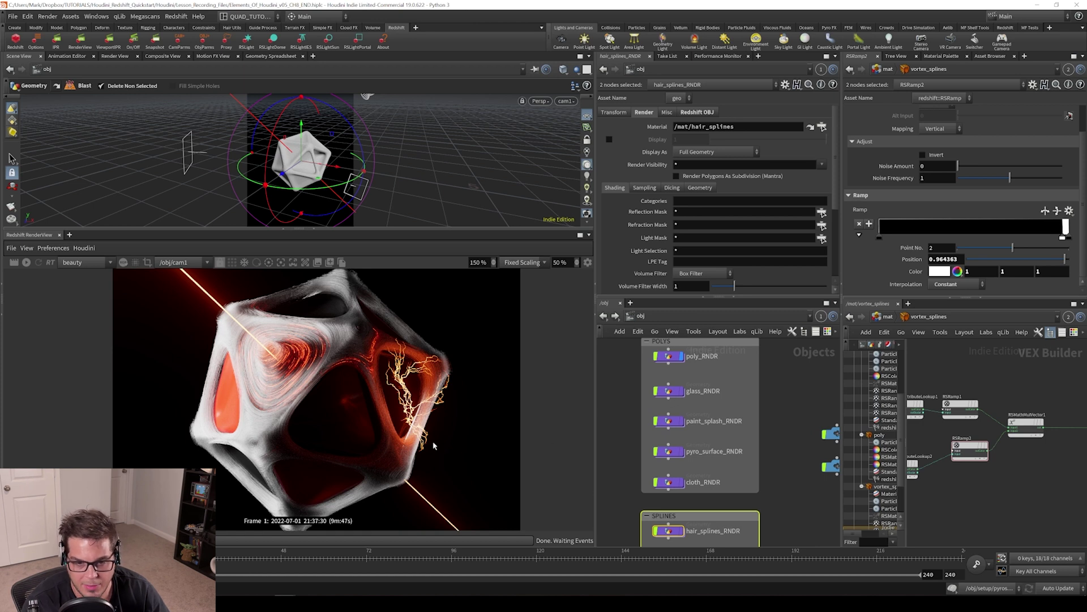
middle_click_drag(628, 437, 629, 380)
scroll(672, 406, "up", 2)
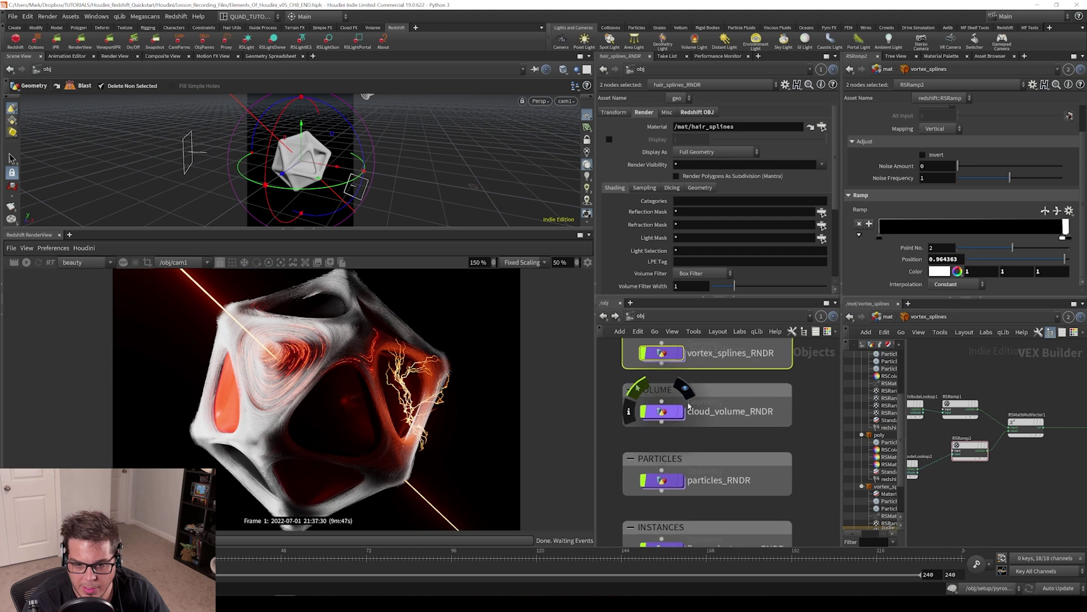
left_click(679, 415)
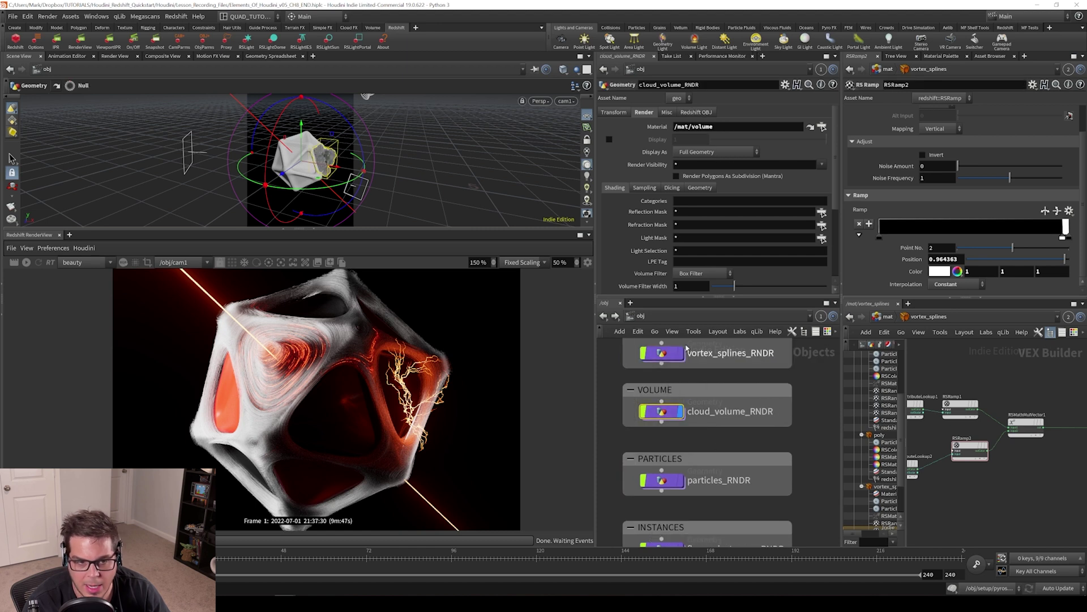
Look through cam2 in the viewport, lock the camera to the view and frame the cloud volume
left_click(567, 103)
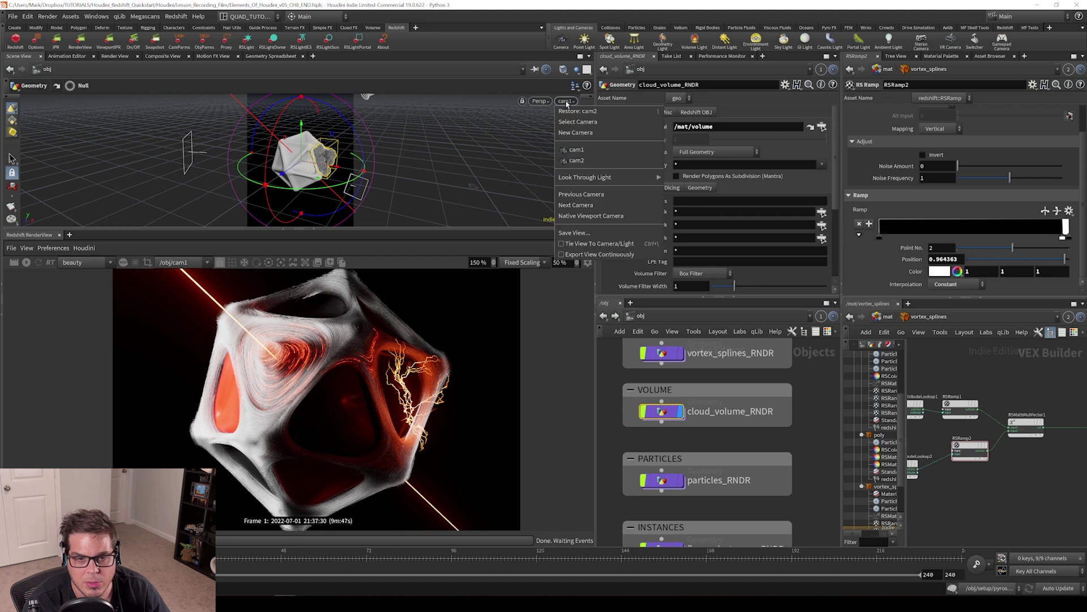
left_click(584, 167)
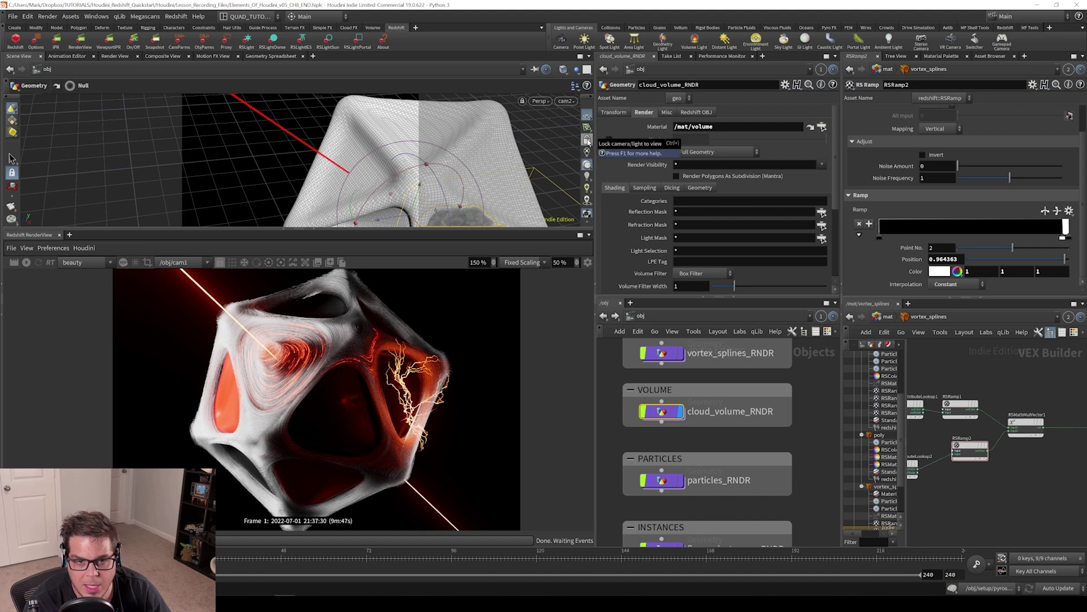
left_click(588, 140)
left_click_drag(477, 205, 371, 157, "alt")
key("s")
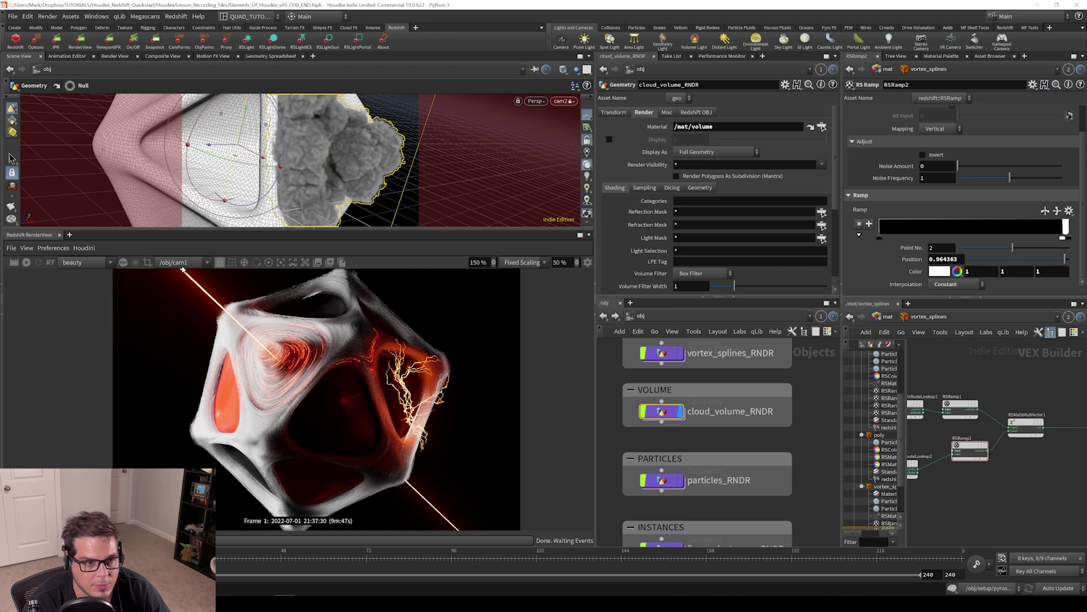
Set the Redshift RenderView camera to /obj/cam2, preview the render and stop it
left_click(182, 266)
left_click(182, 291)
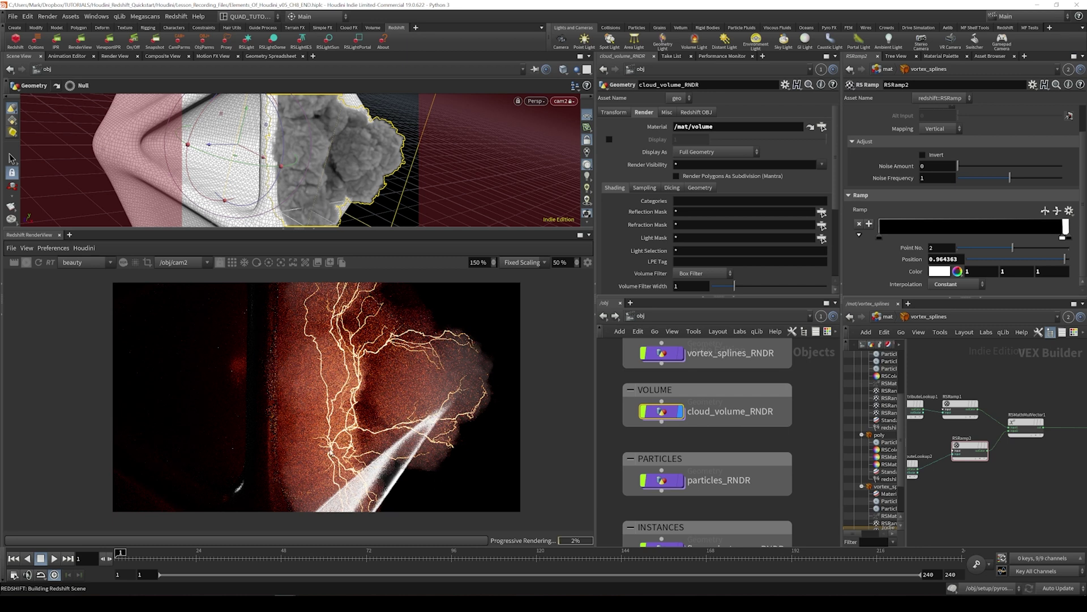
left_click(25, 264)
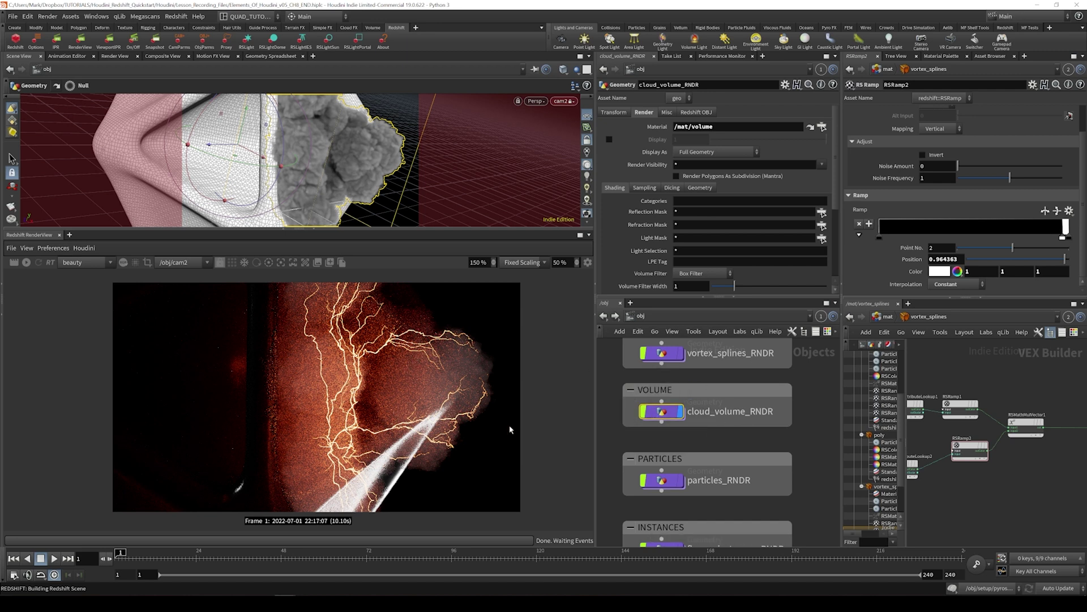
Save the scene and create an RS Material Builder named volume in the mat network, below vortex_splines
left_click(892, 319)
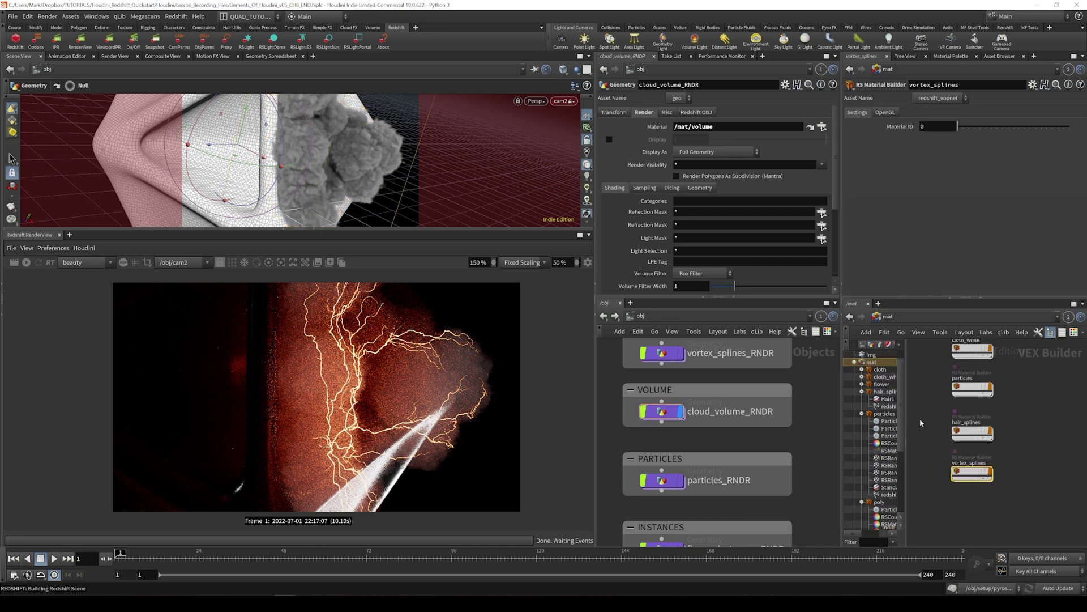
key("ctrl+s")
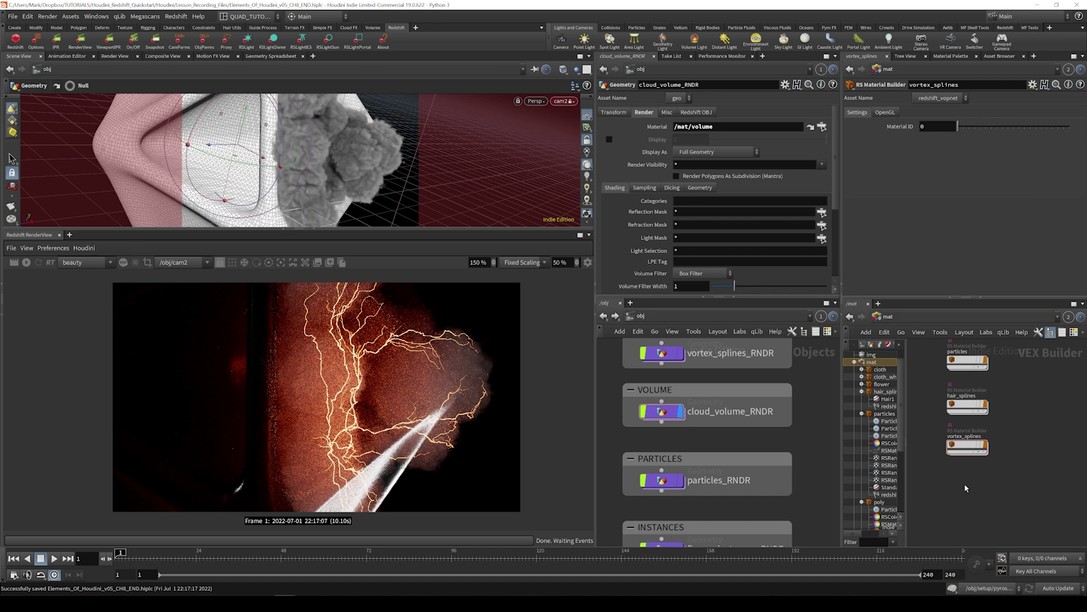
key("Tab")
type("r")
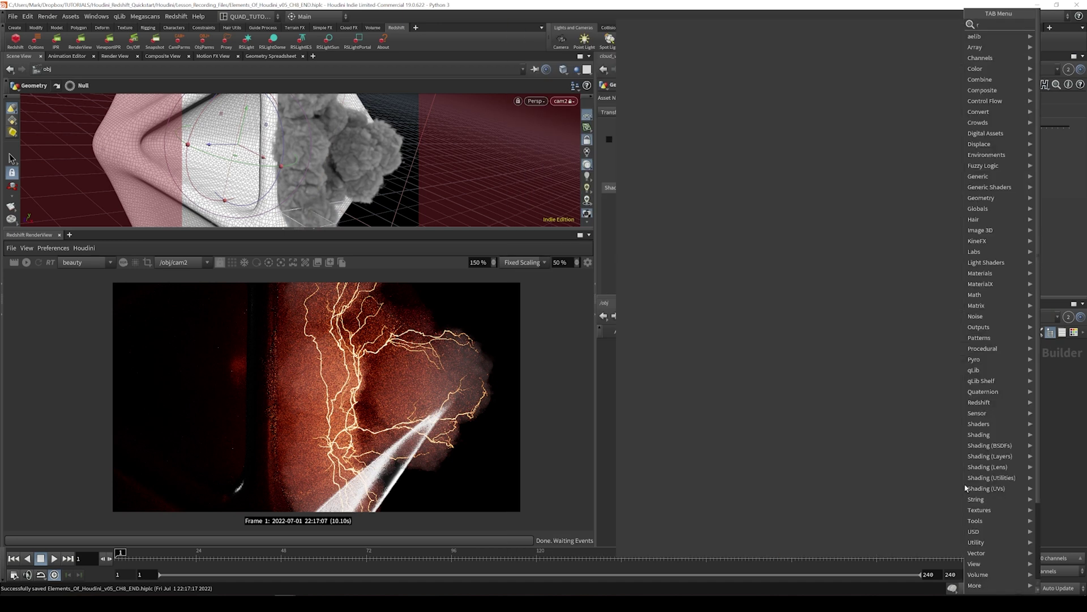
type("s mater")
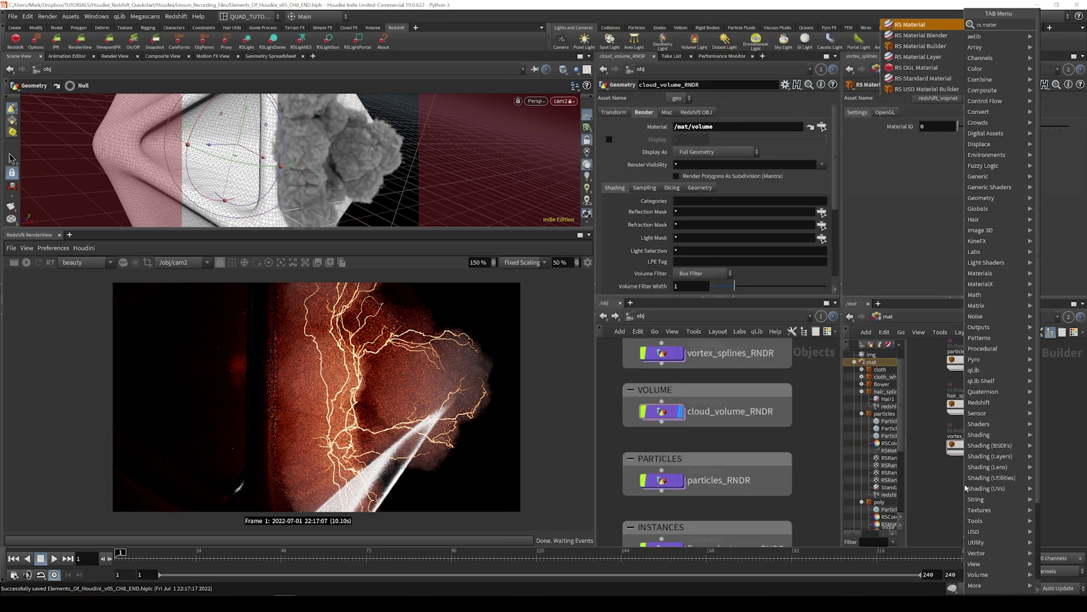
key("Return")
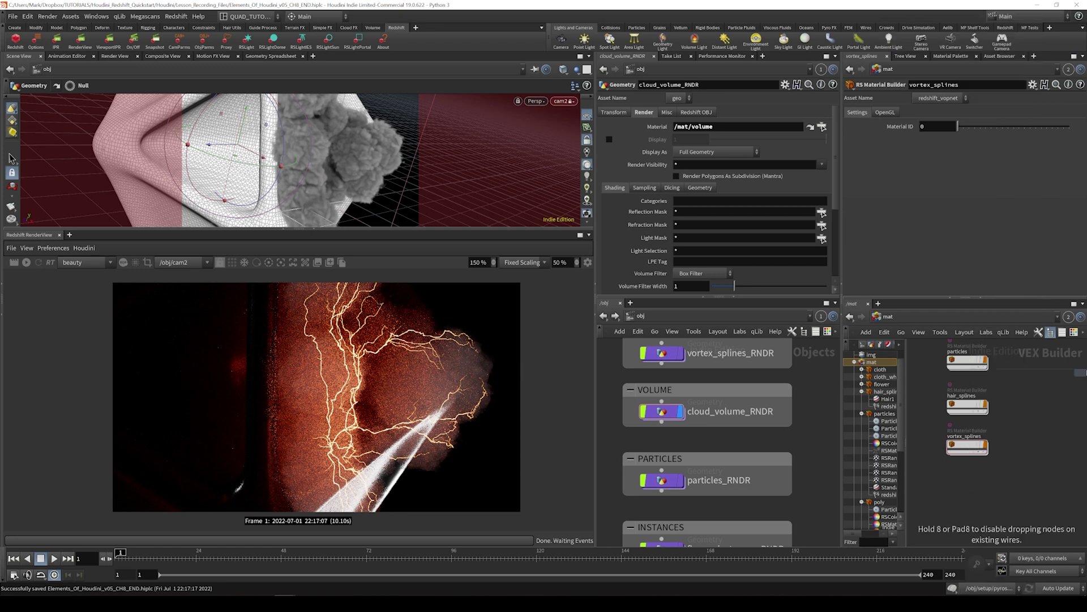
left_click(973, 477)
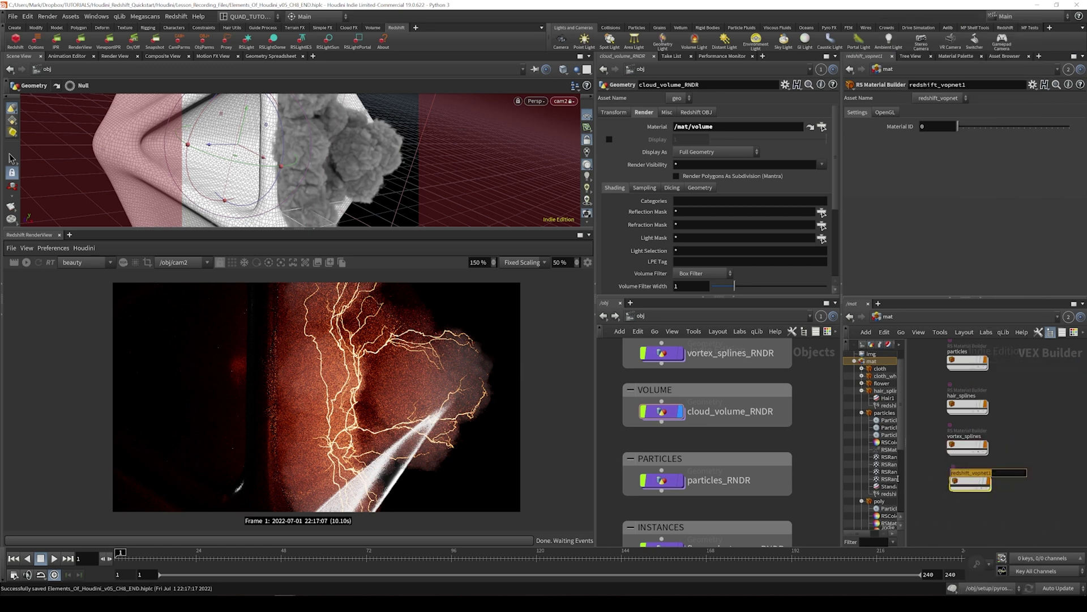
type("volume")
key("Return")
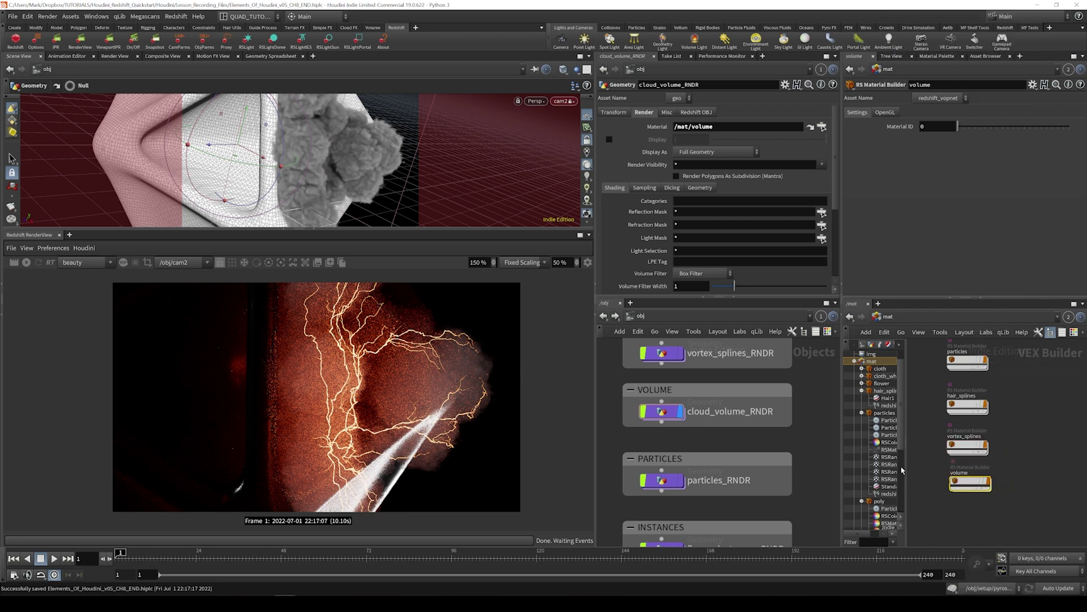
Enlarge the material network area, enter the volume material builder and delete its StandardMaterial1 node
scroll(974, 379, "up", 3)
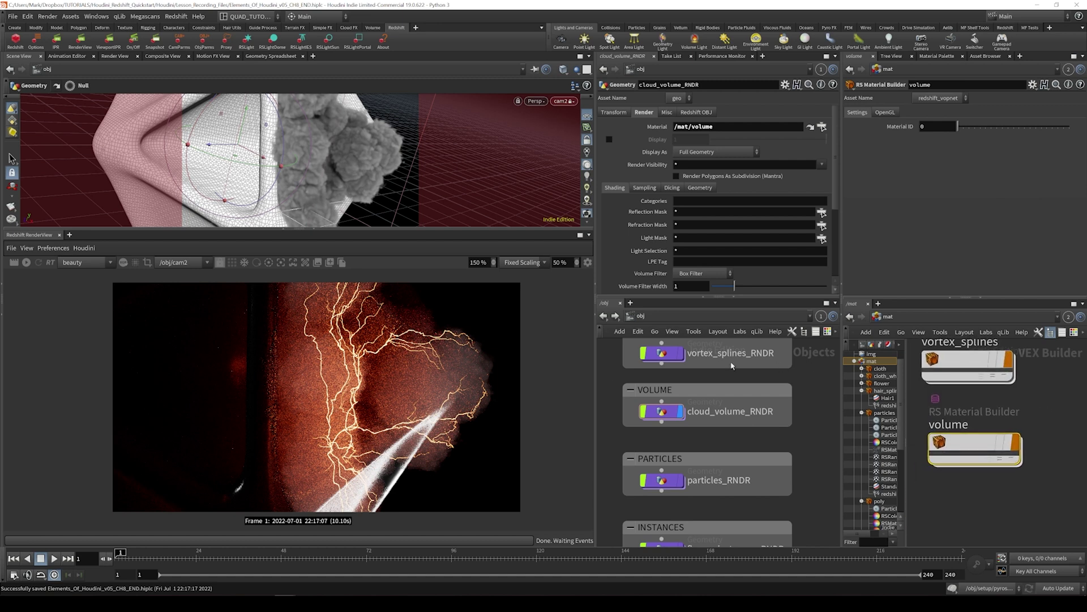
left_click_drag(594, 377, 501, 377)
left_click_drag(795, 385, 681, 385)
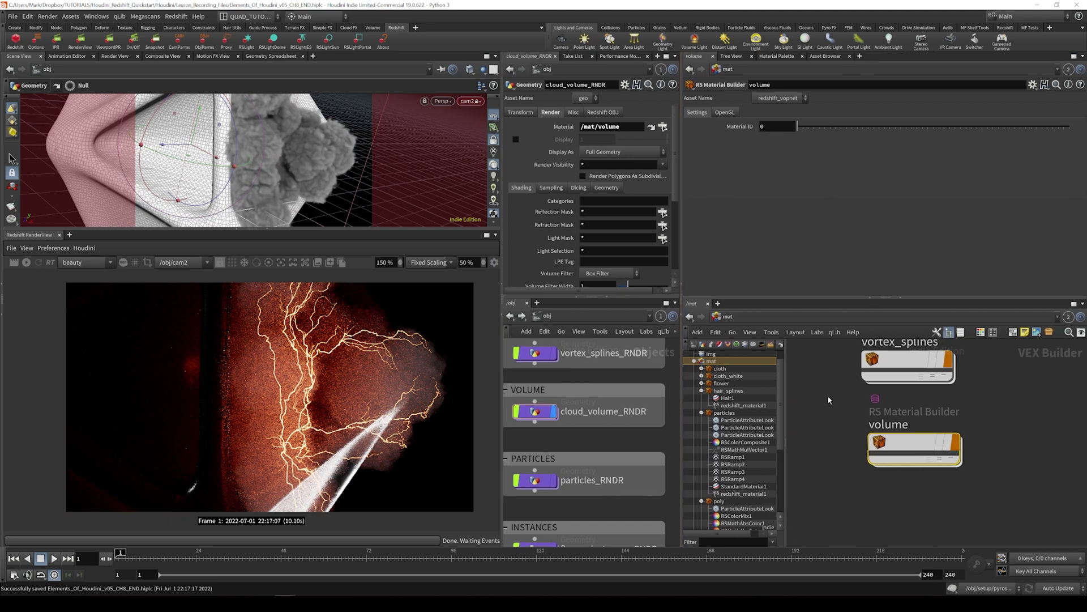
double_click(909, 437)
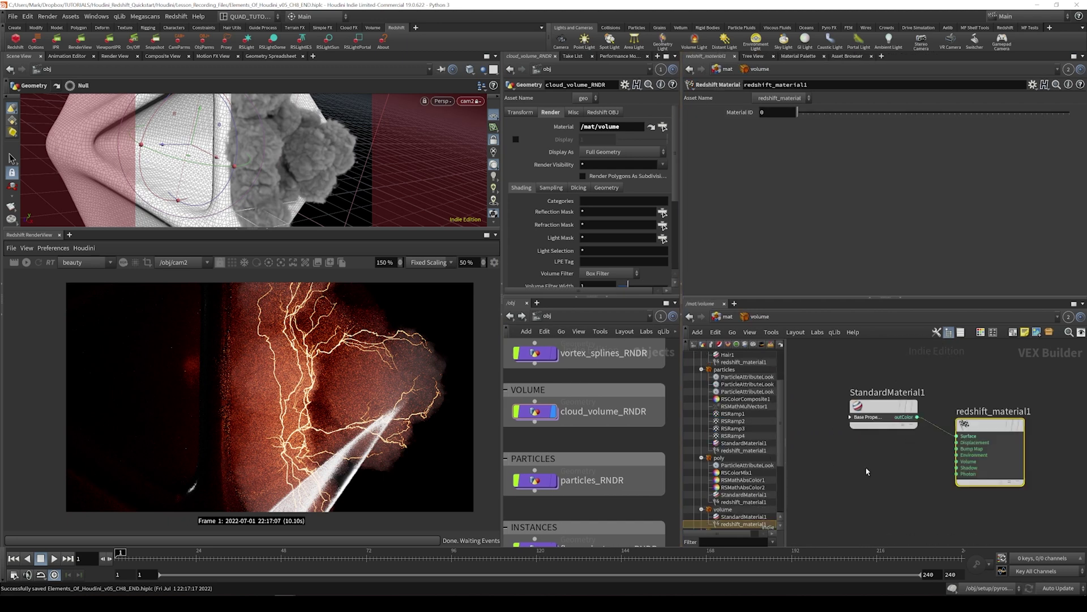
left_click(884, 415)
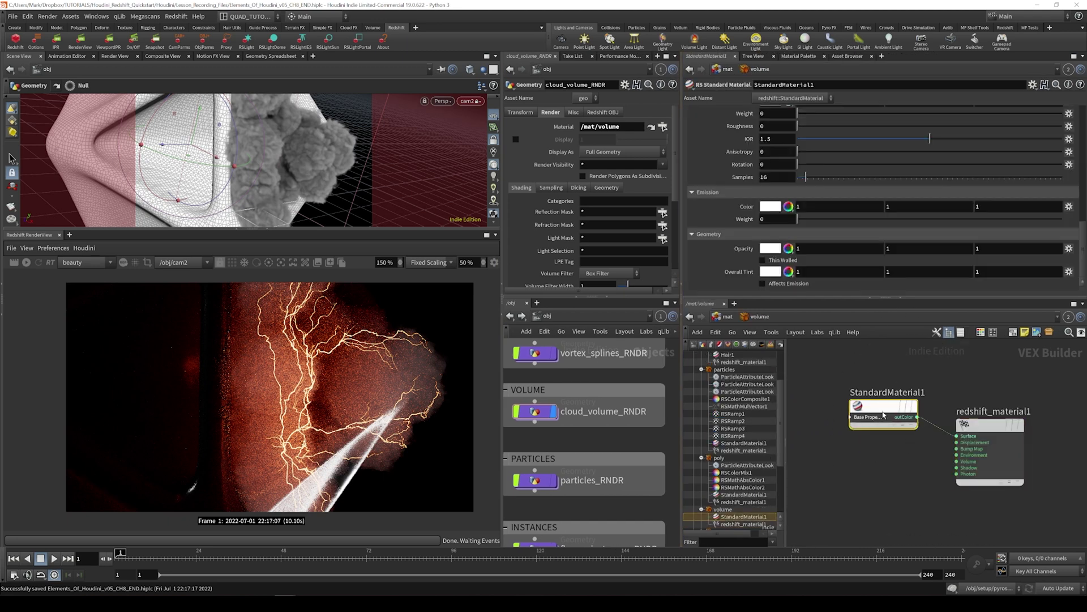
key("Delete")
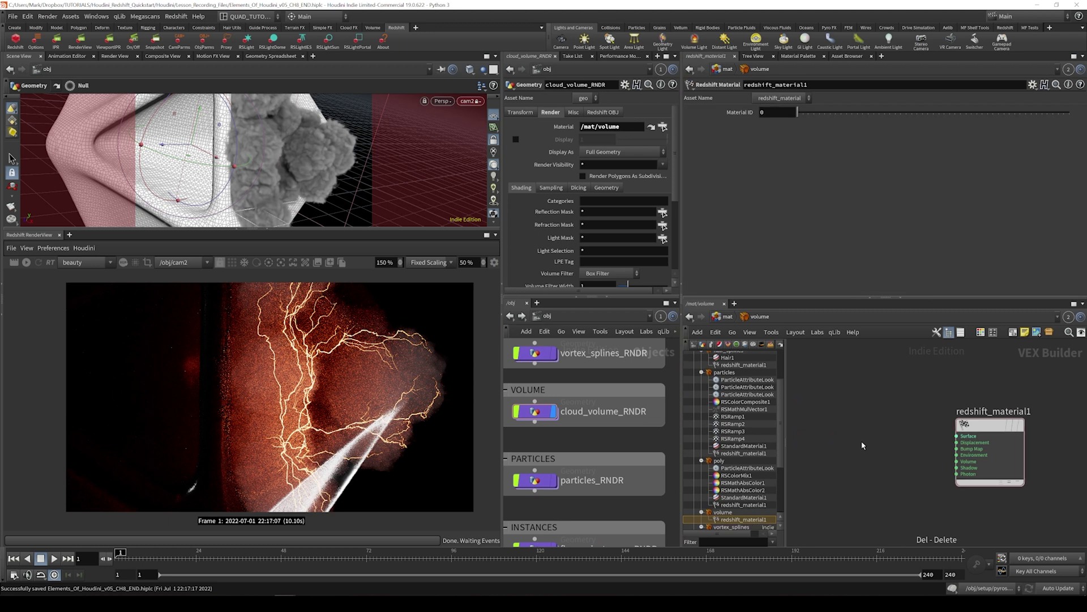
Add an RS Volume node and connect its outColor to the Volume input of redshift_material1
key("Tab")
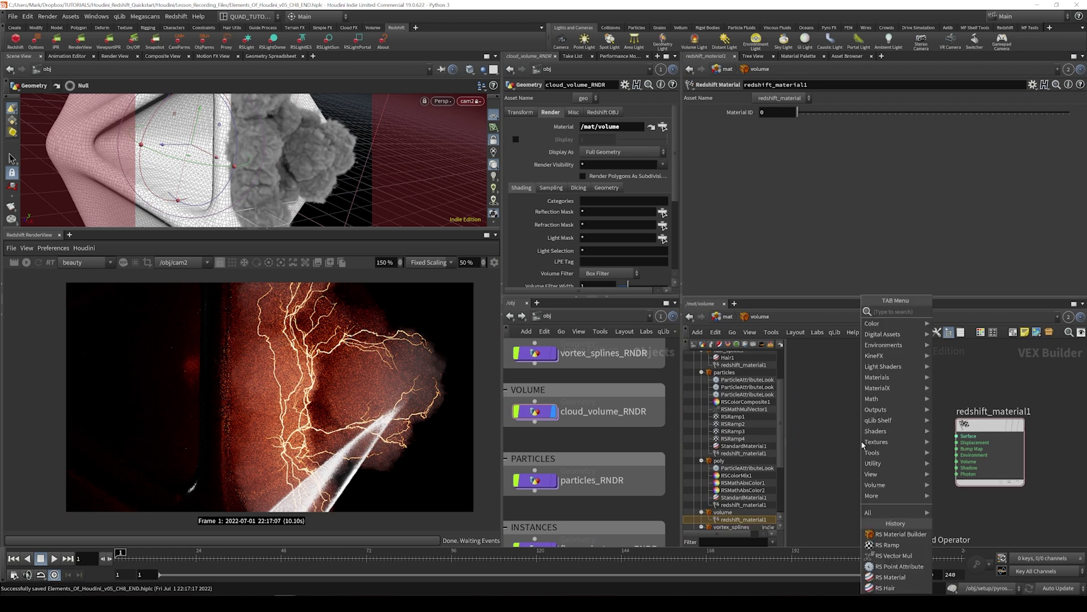
type("vol")
key("Return")
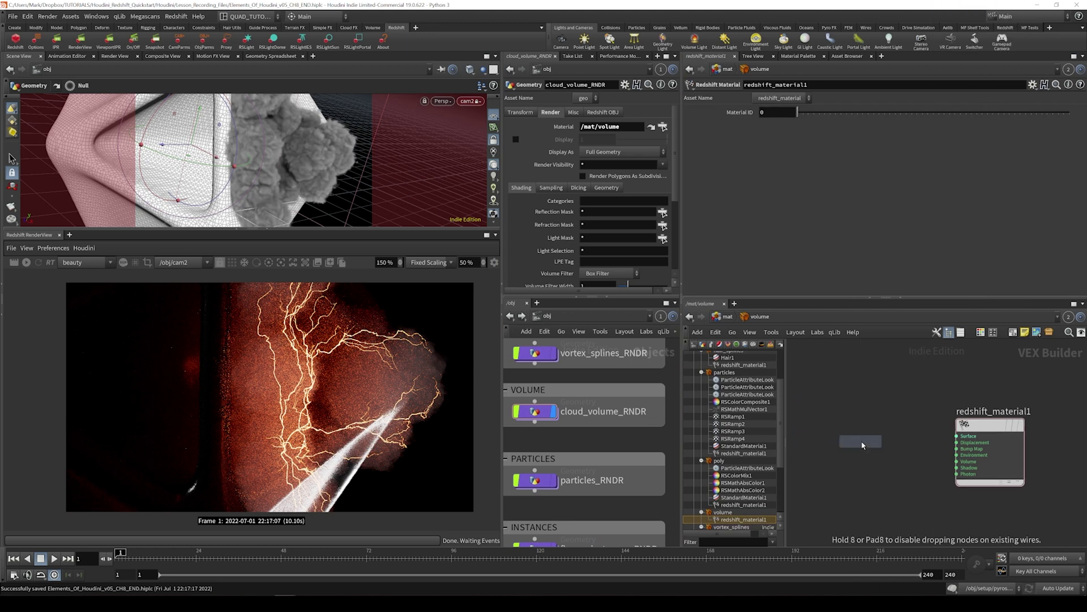
left_click(863, 446)
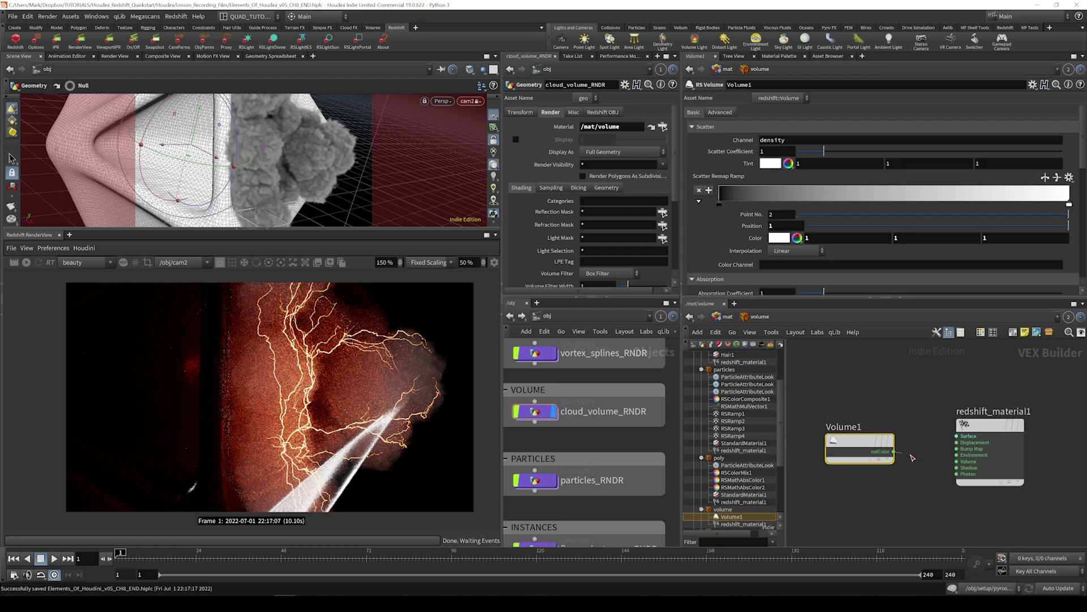
left_click_drag(911, 456, 950, 467)
left_click(967, 462)
scroll(904, 492, "up", 2)
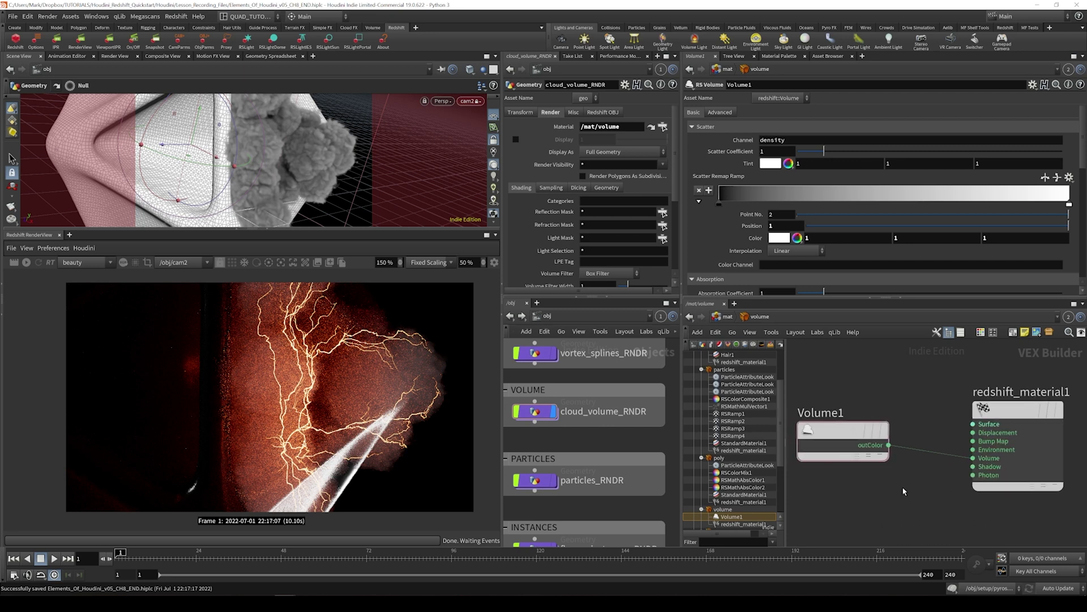
left_click(843, 442)
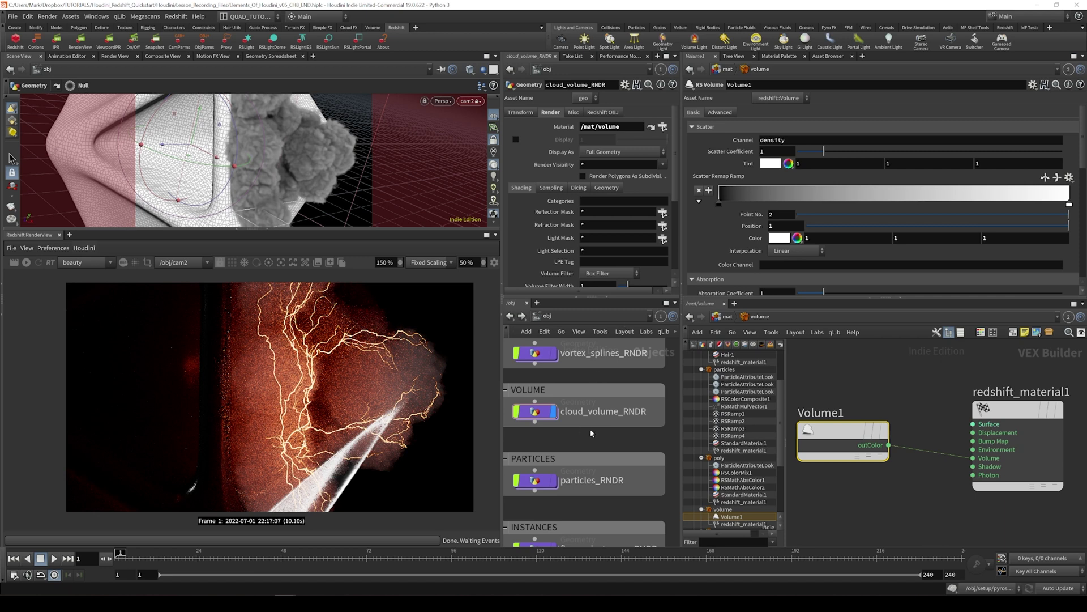
Collapse the material branches in the network tree and assign /mat/volume as the material of cloud_volume_RNDR
middle_click_drag(591, 431, 611, 440)
left_click(555, 420)
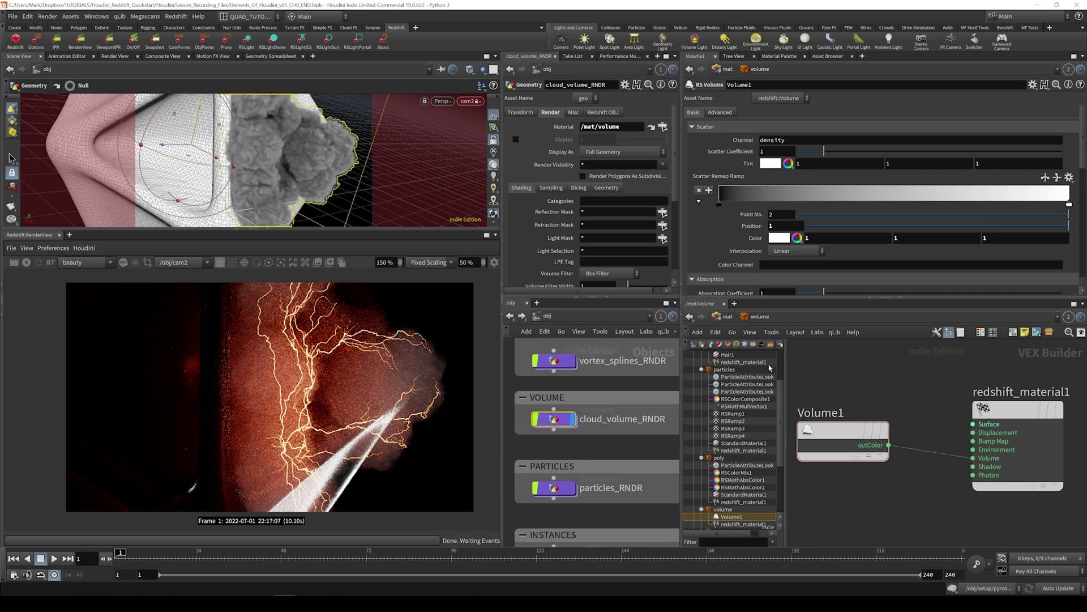
left_click(702, 369)
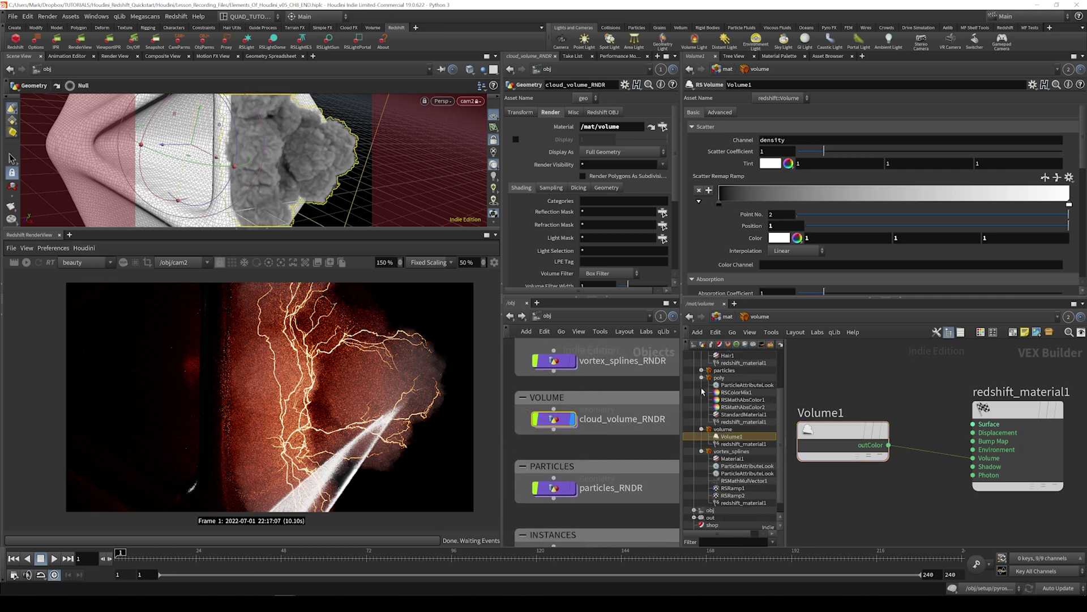
left_click(701, 377)
scroll(703, 383, "up", 2)
left_click(702, 406)
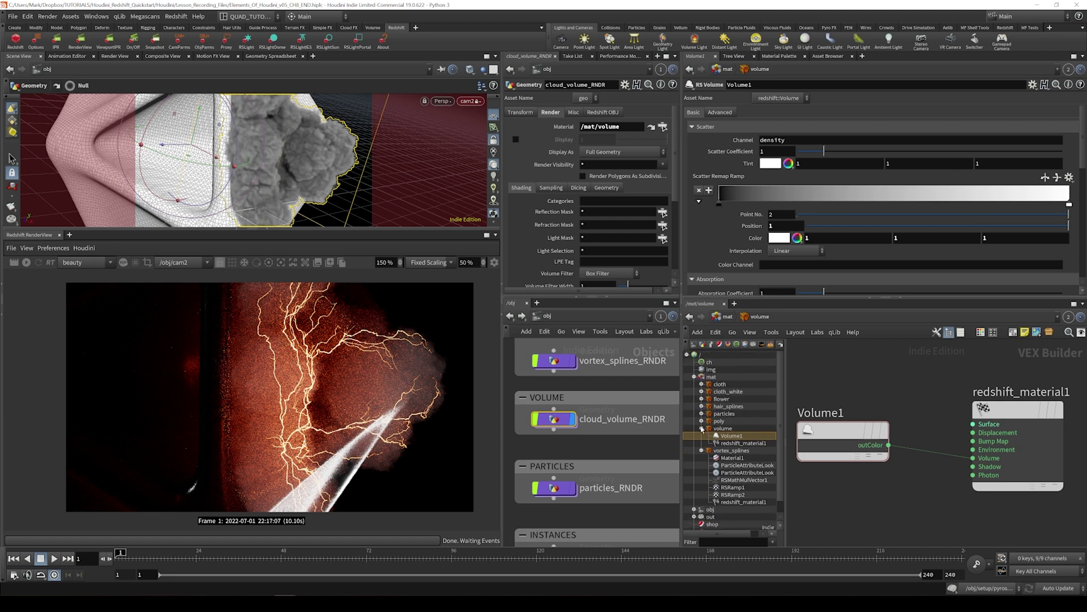
left_click(702, 428)
left_click(702, 436)
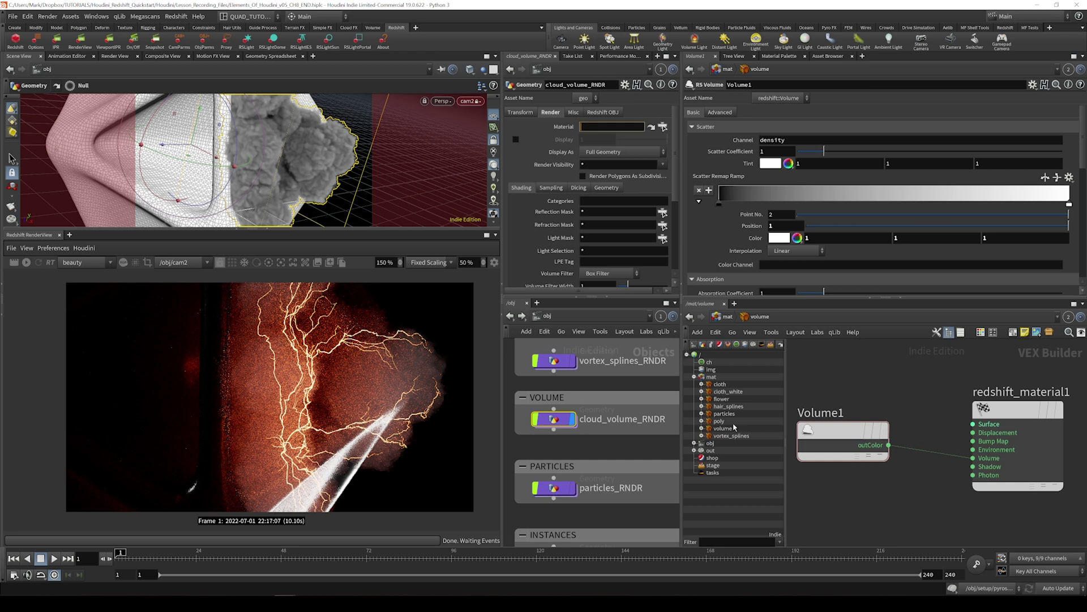
left_click_drag(723, 428, 602, 129)
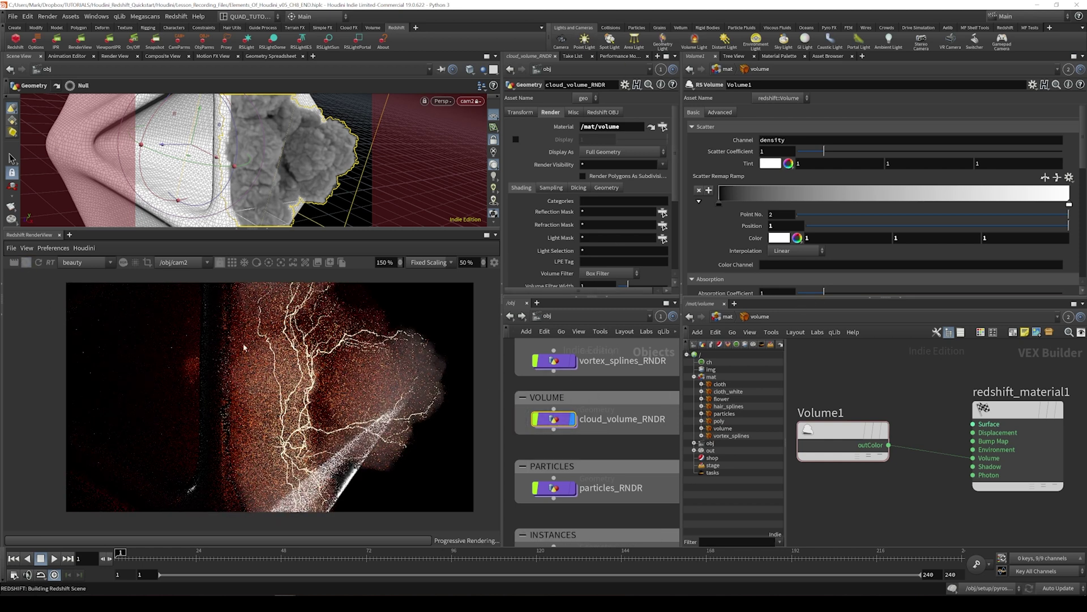
Inspect the volume fields on the RENDER node inside cloud_volume_RNDR and the Scatter Channel name of Volume1
left_click(832, 447)
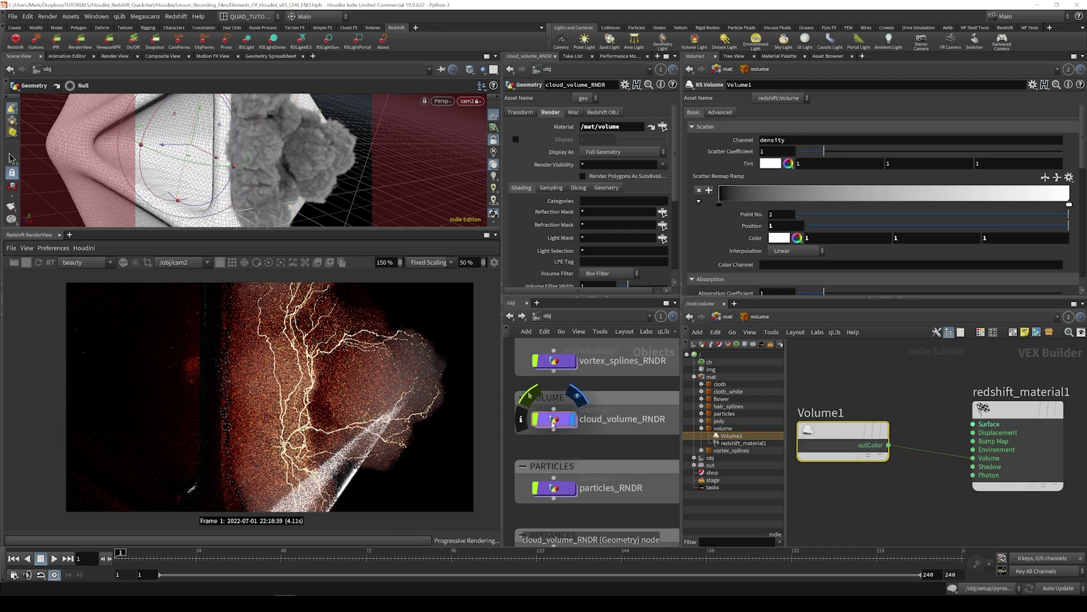
double_click(554, 419)
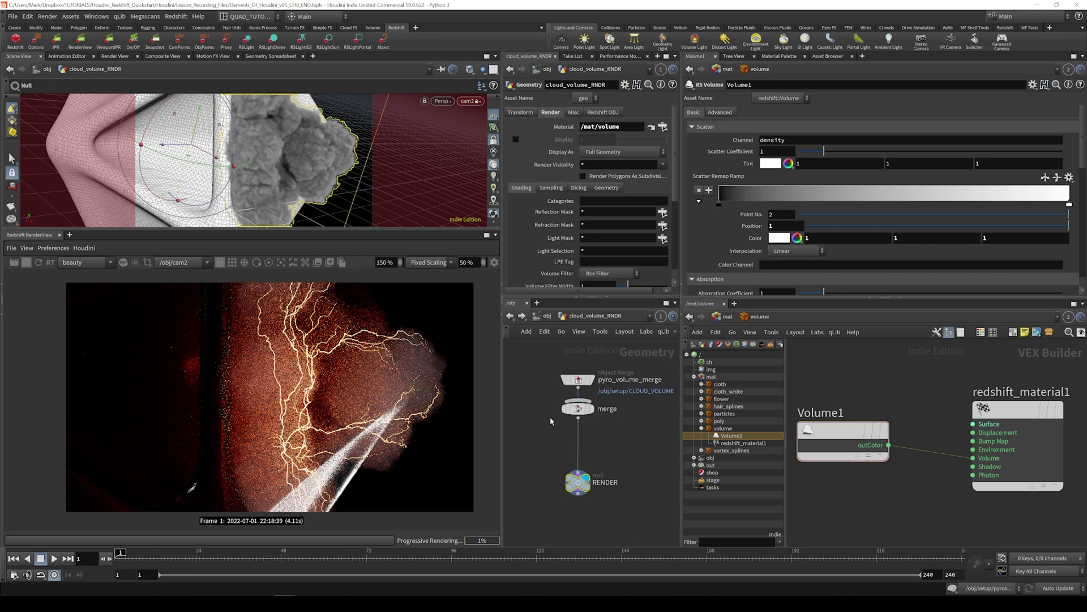
middle_click(577, 481)
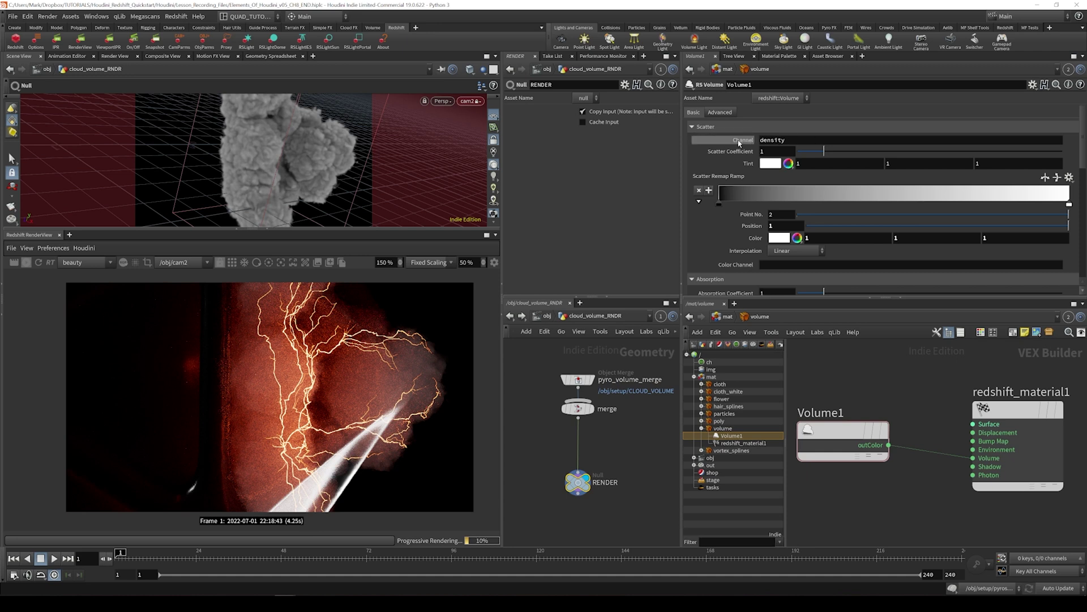
double_click(791, 140)
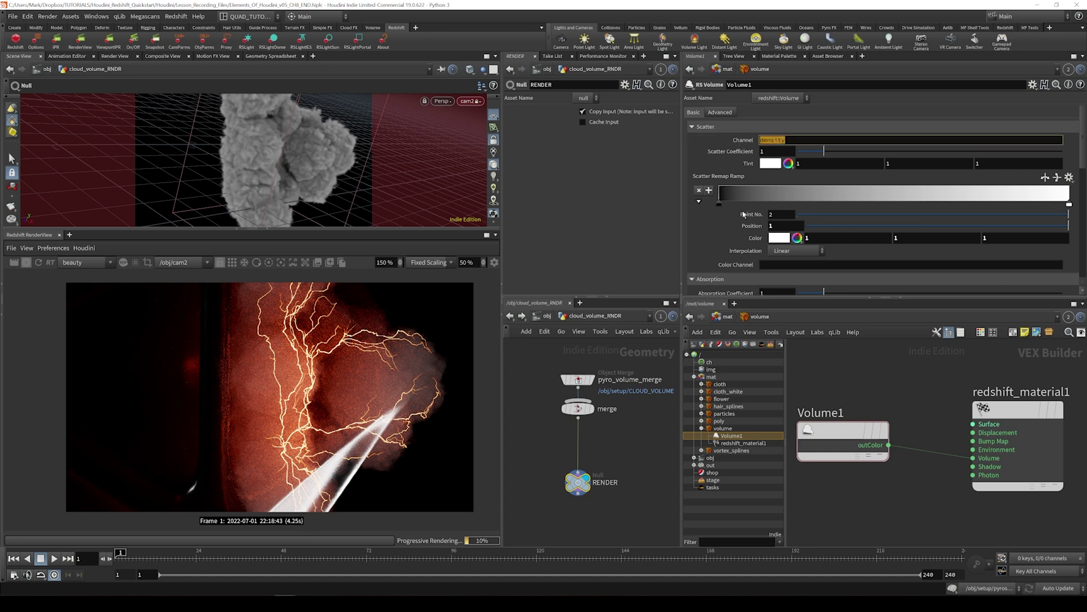
Raise both the Scatter Coefficient and the Absorption Coefficient of Volume1 to 10
middle_click_drag(595, 476, 742, 365)
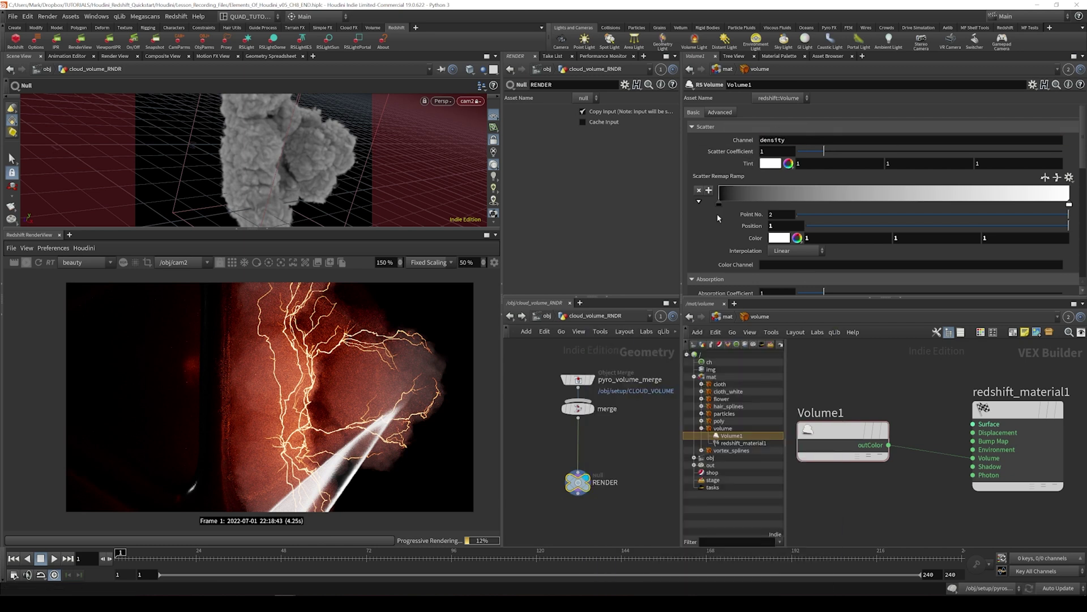
scroll(721, 239, "down", 3)
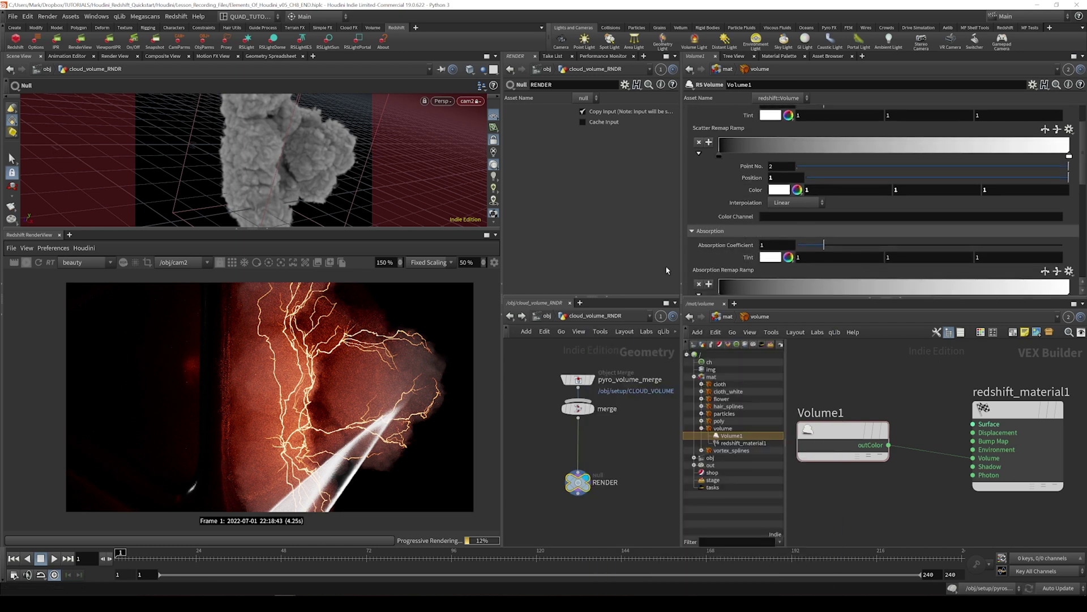
scroll(703, 266, "down", 3)
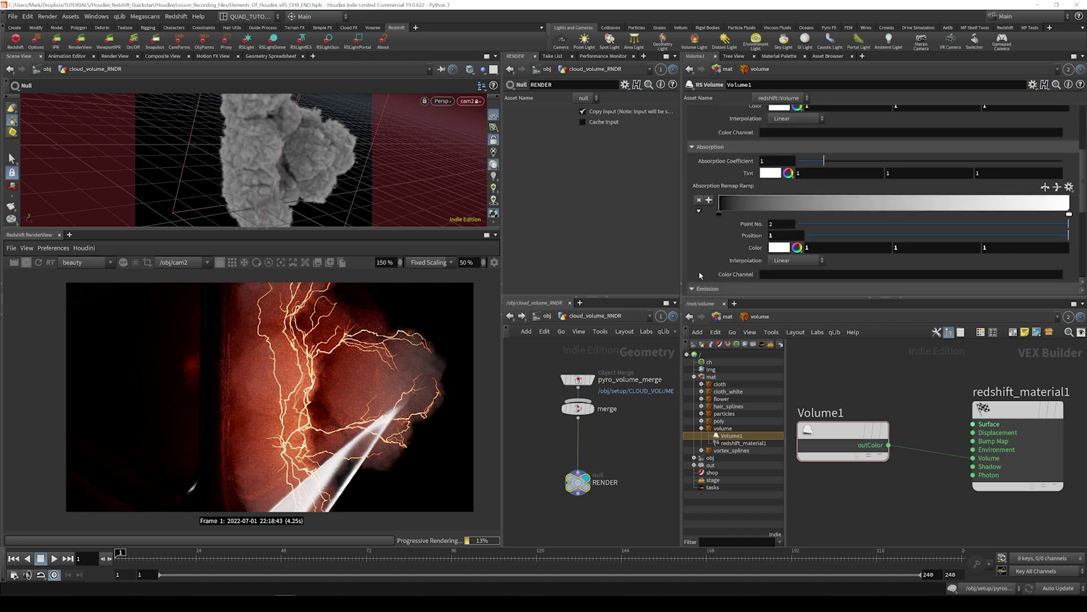
scroll(707, 266, "up", 3)
scroll(709, 265, "up", 1)
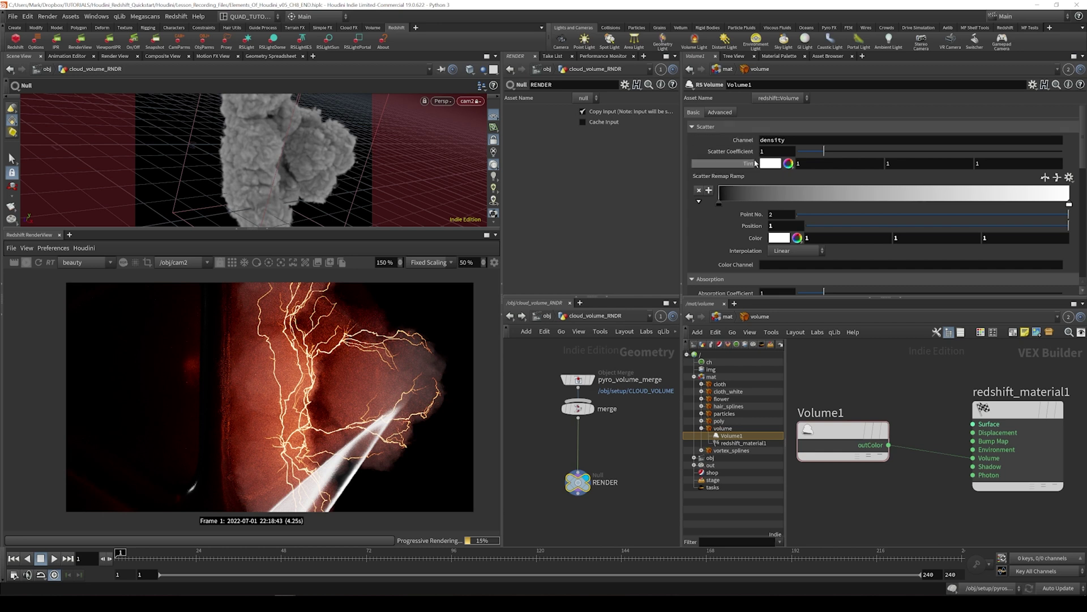
left_click_drag(824, 151, 1062, 151)
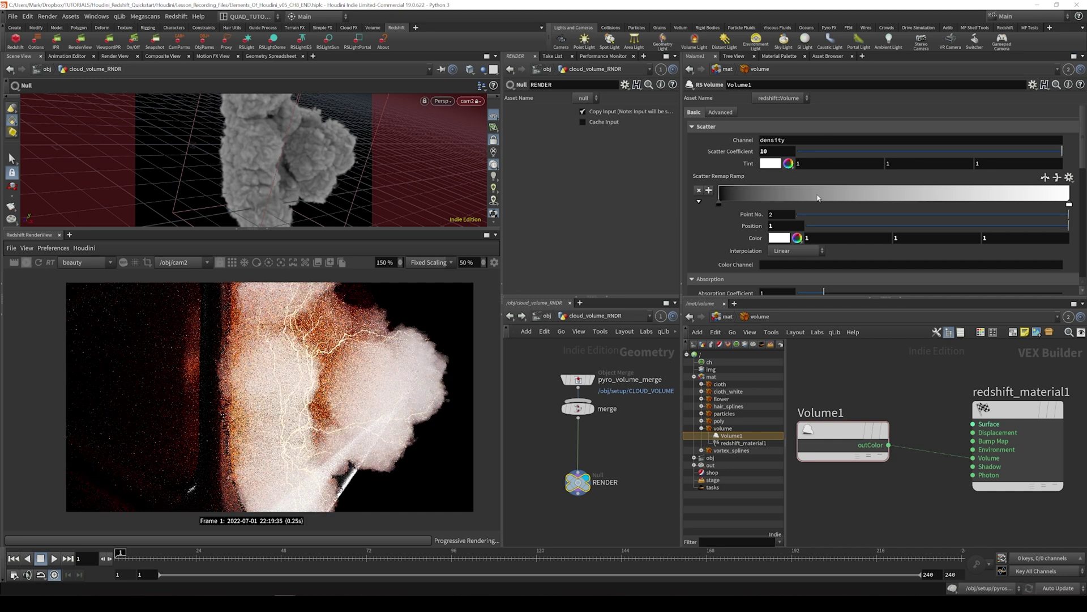
scroll(912, 264, "down", 1)
left_click_drag(824, 269, 1062, 269)
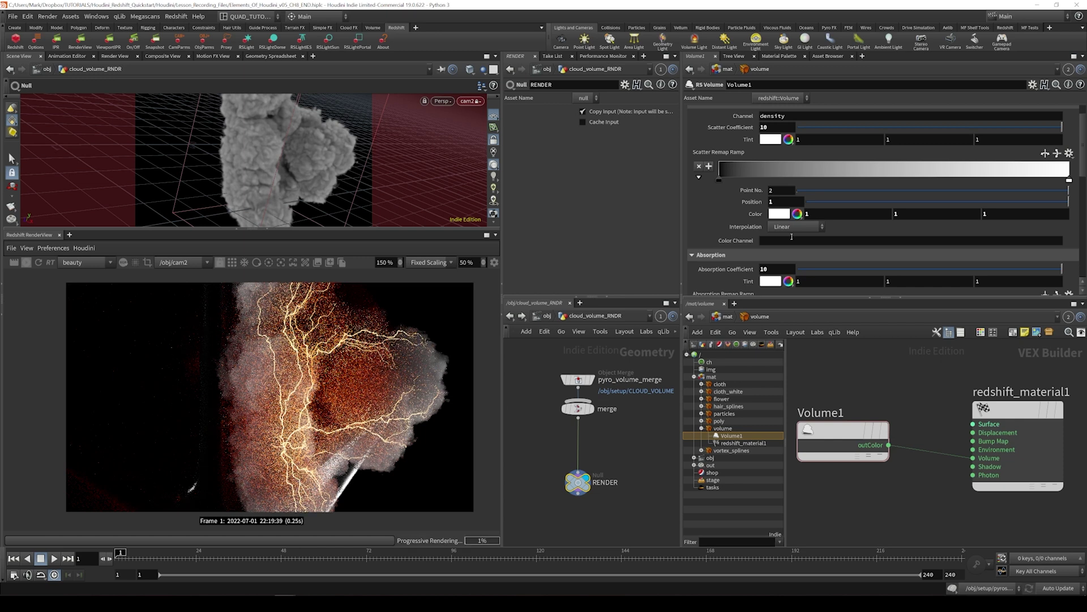
Set Volume1's Scatter Coefficient to 60 and its Absorption Coefficient to 30
scroll(776, 170, "up", 1)
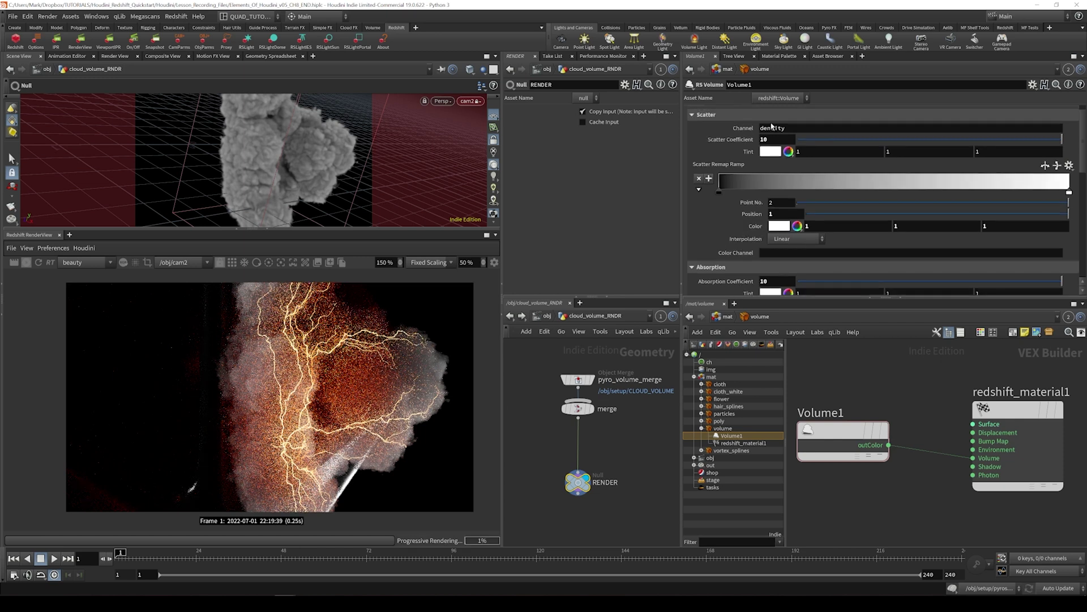
left_click(772, 281)
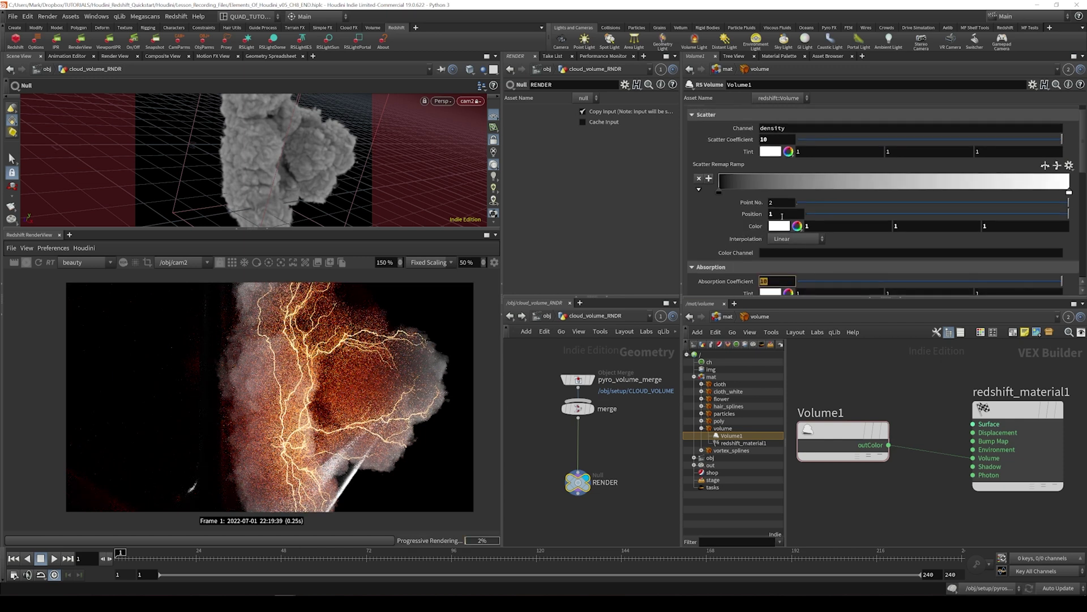
left_click(768, 139)
type("60")
key("Return")
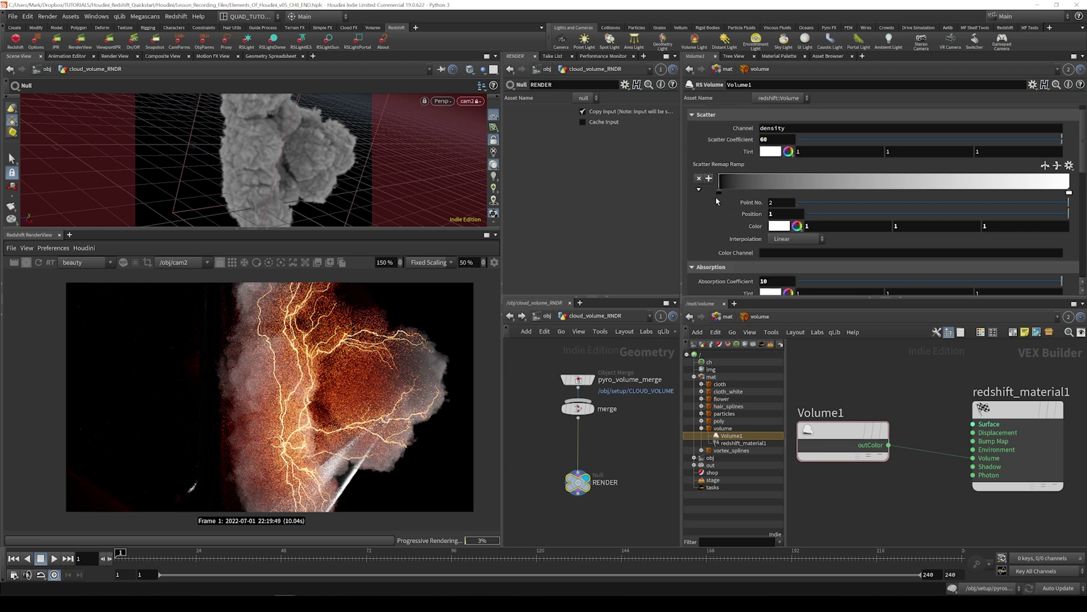
left_click(773, 281)
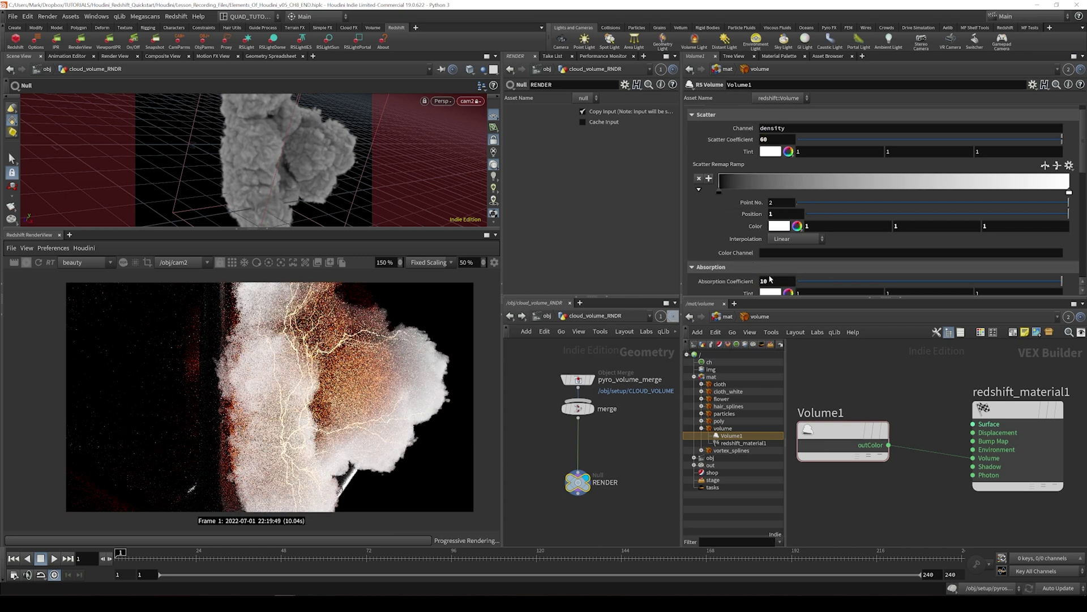
type("30")
key("Return")
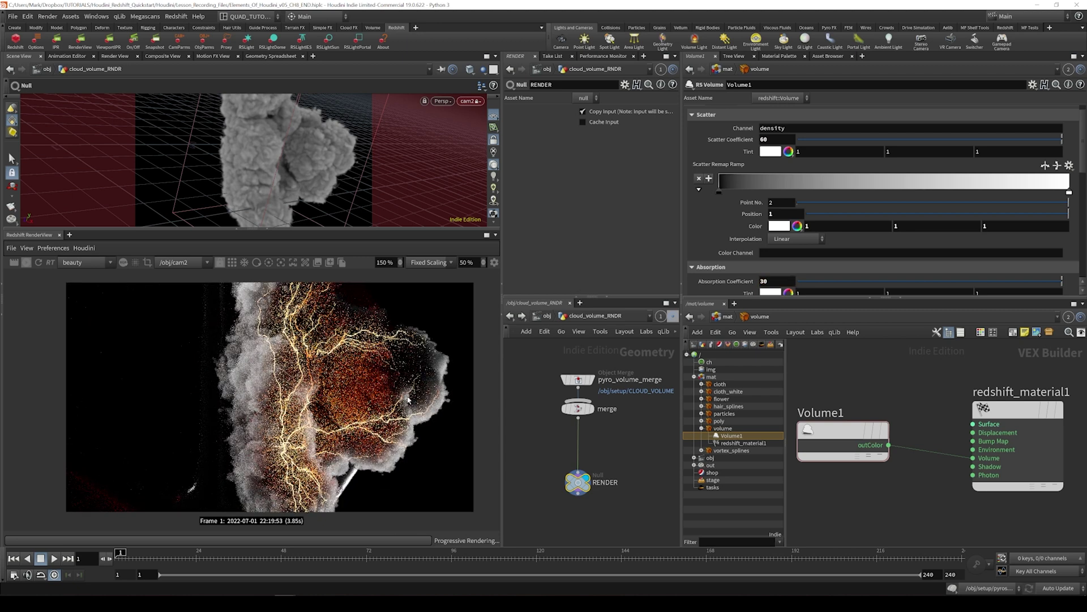
Examine the cloud's density and shading up close and from farther out in the Redshift render preview
scroll(401, 432, "down", 2)
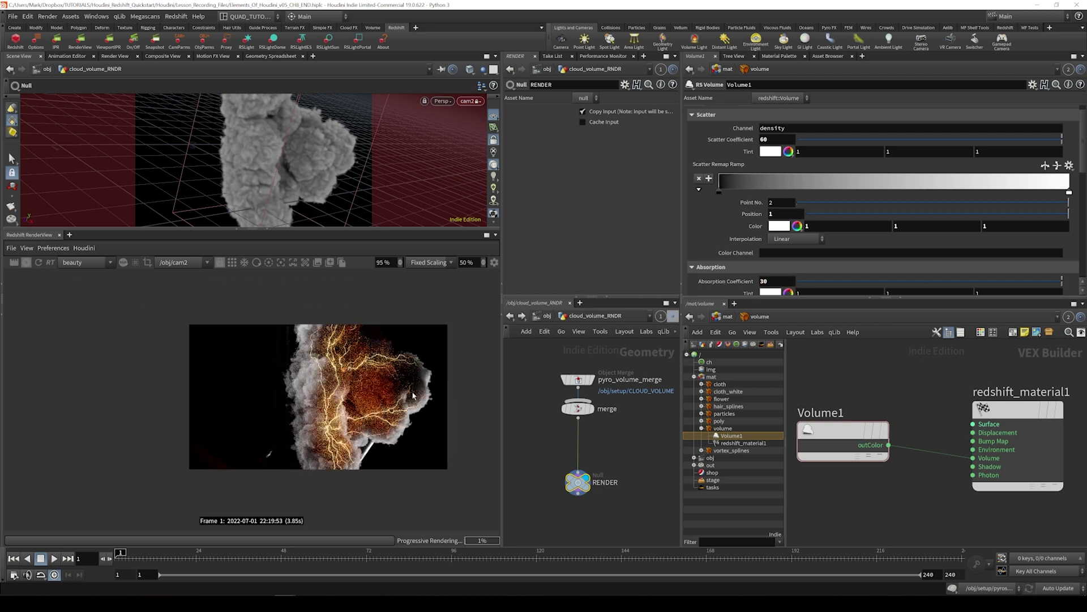
scroll(348, 375, "up", 1)
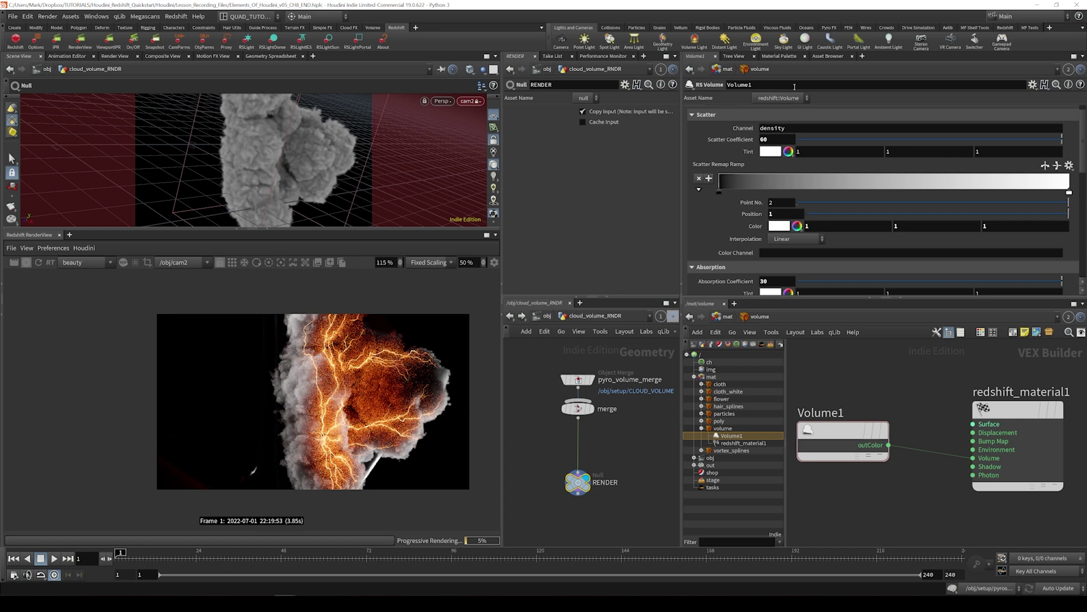
scroll(363, 389, "down", 2)
scroll(363, 389, "up", 2)
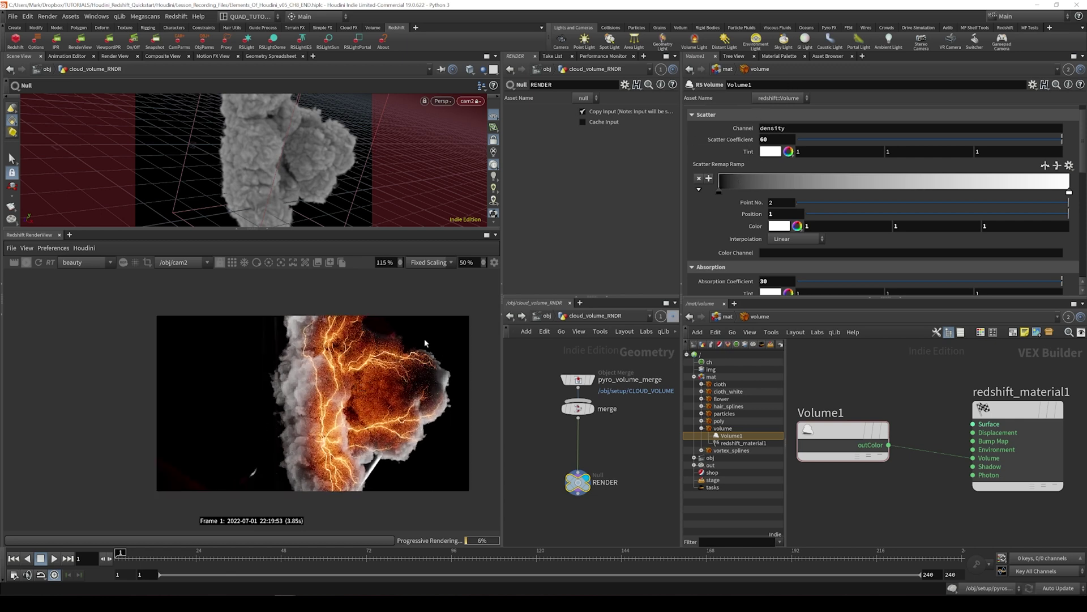
scroll(389, 373, "up", 2)
scroll(403, 391, "down", 2)
middle_click_drag(403, 392, 368, 380)
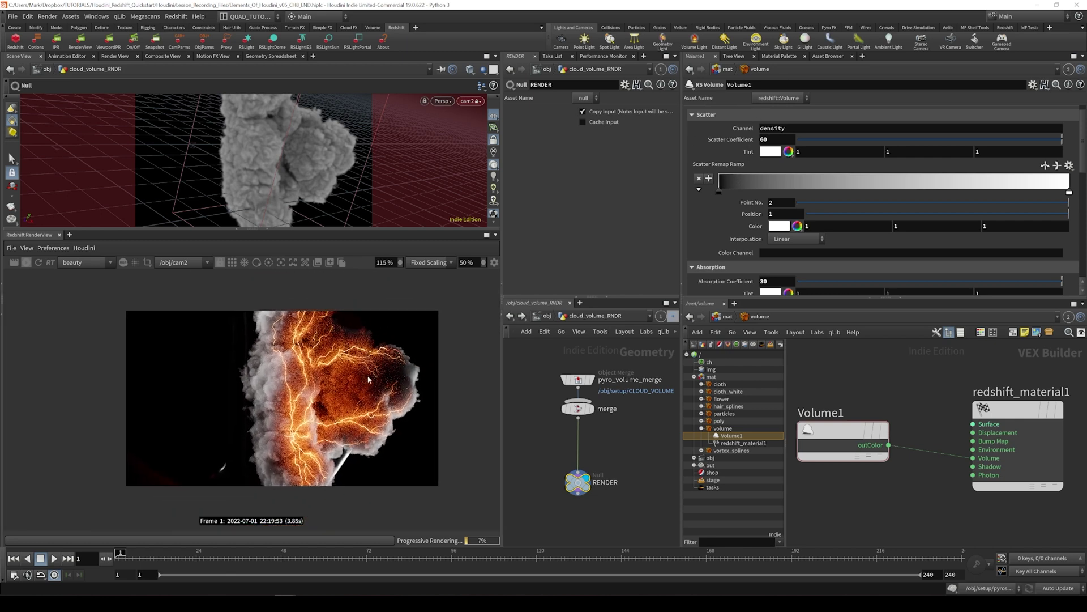
Change Volume1's Scatter Tint to a slightly desaturated red-orange with RGB values 1, 0.164605, 0.085
left_click(771, 152)
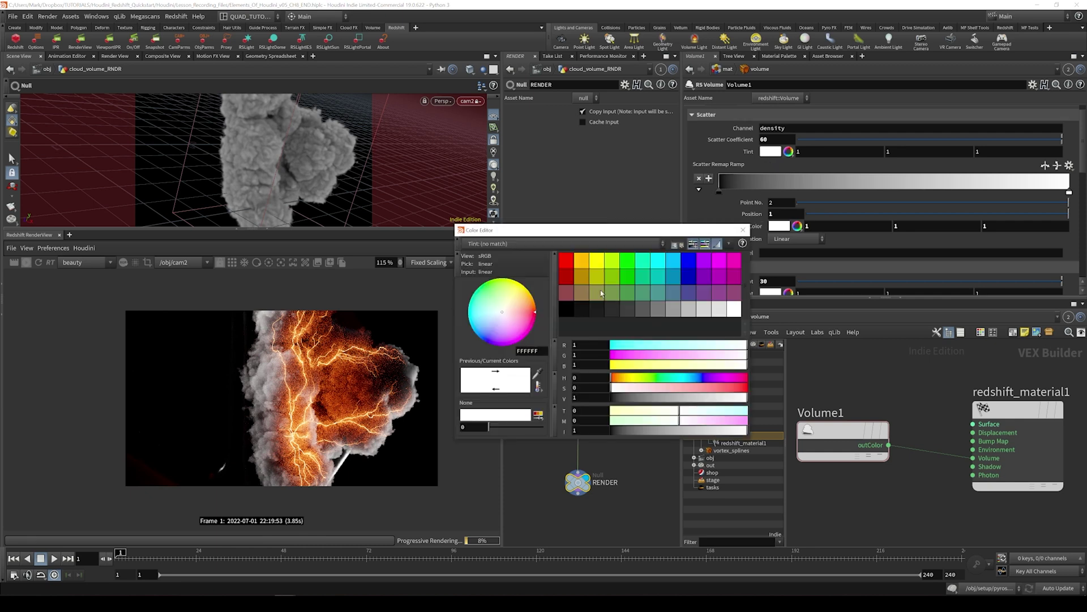
left_click(566, 261)
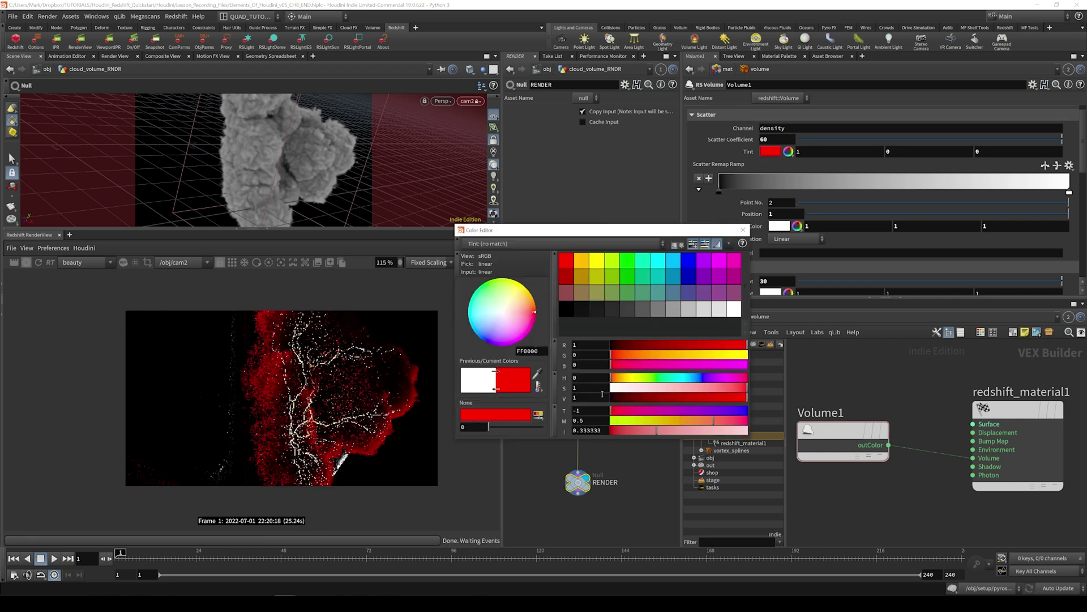
left_click(615, 360)
left_click_drag(616, 360, 629, 355)
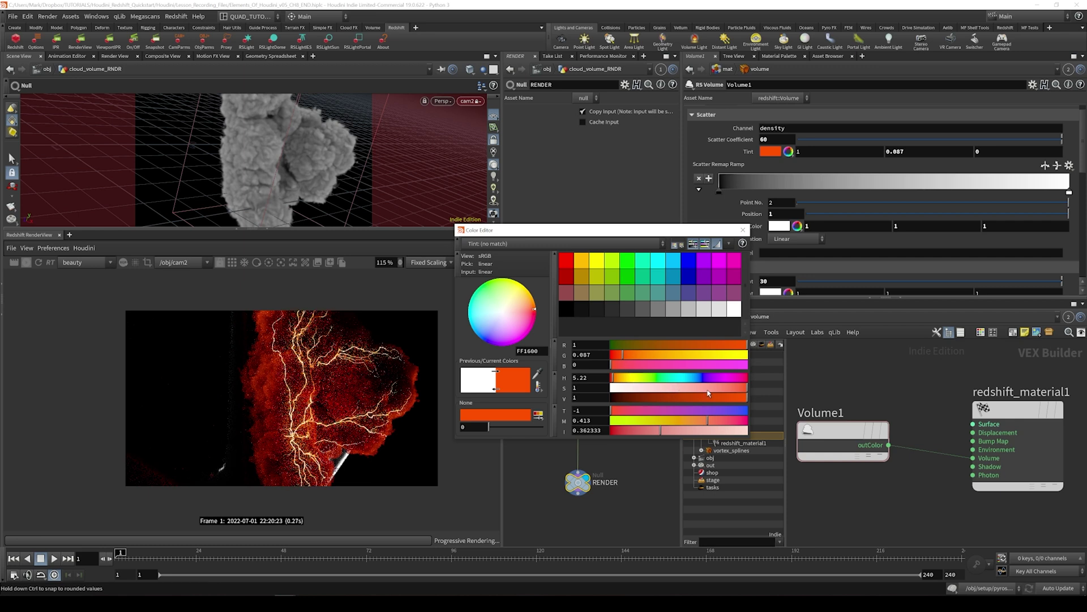
left_click_drag(708, 393, 735, 389)
left_click(743, 230)
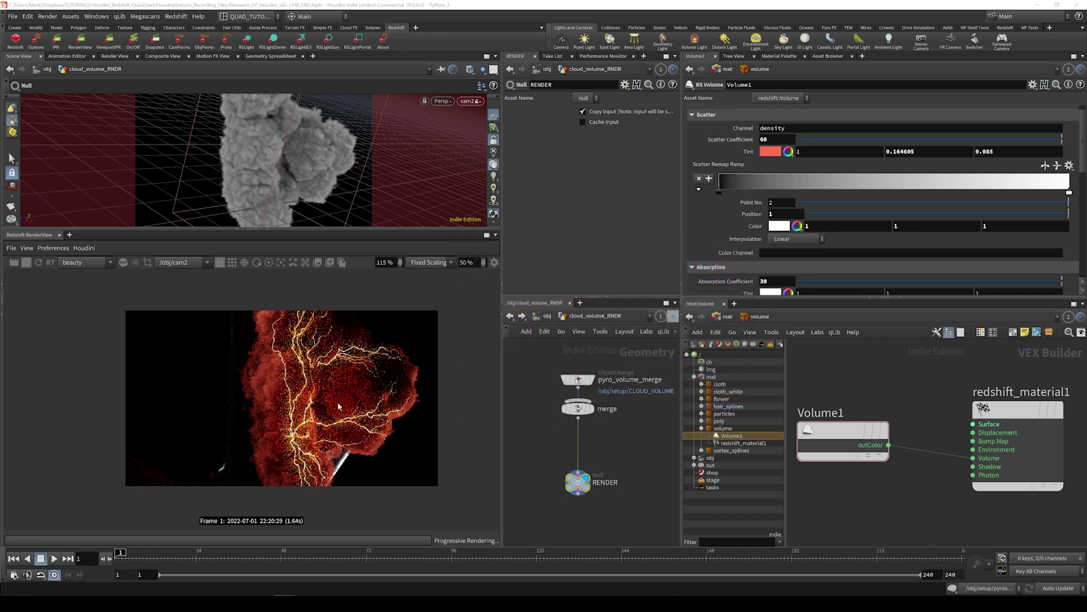
Enlarge the scene view's height and shift the Scatter Tint towards orange with hue 9 and saturation 0.934
scroll(338, 406, "down", 1)
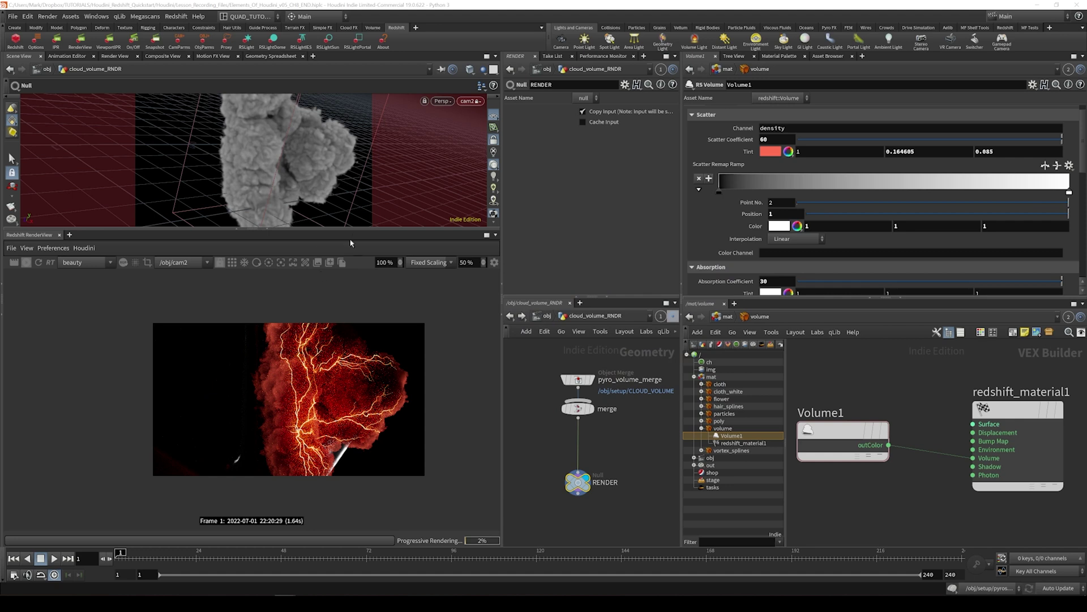
left_click_drag(354, 229, 356, 265)
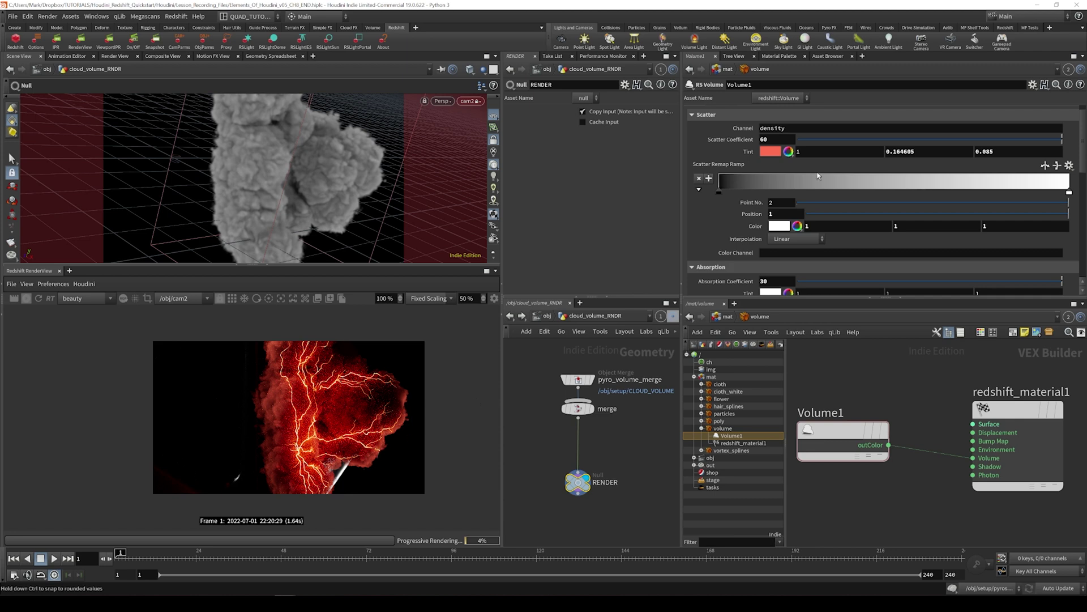
left_click(789, 151)
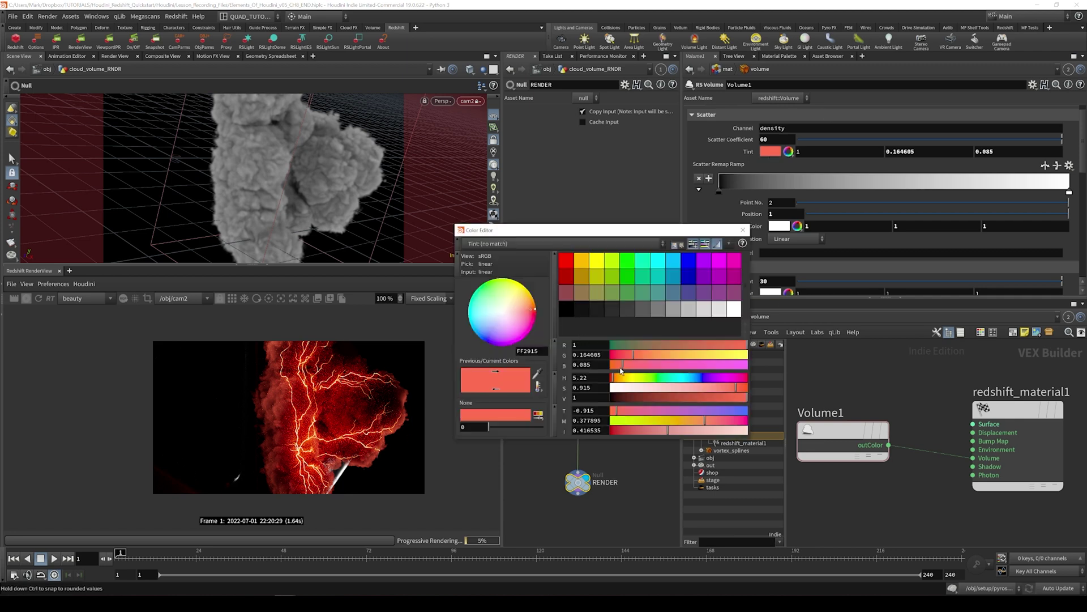
left_click_drag(613, 381, 616, 383)
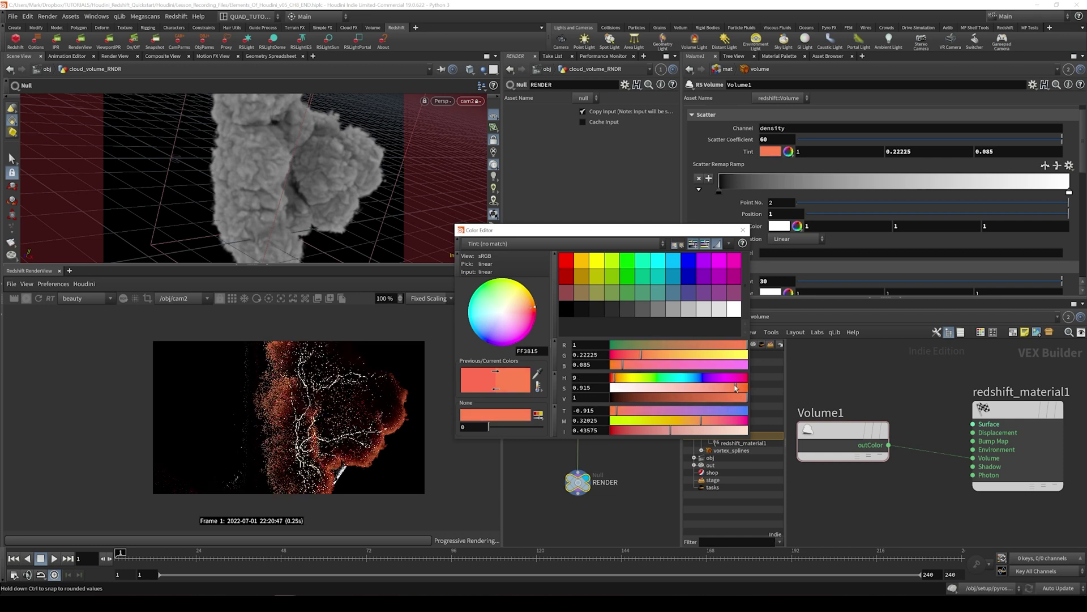
left_click(740, 390)
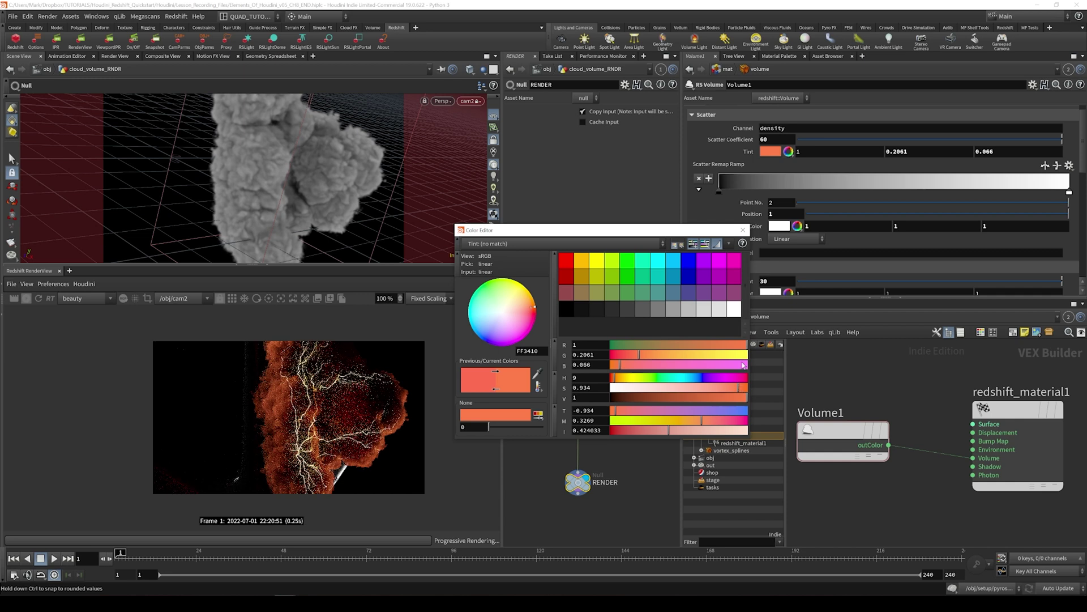
left_click(743, 229)
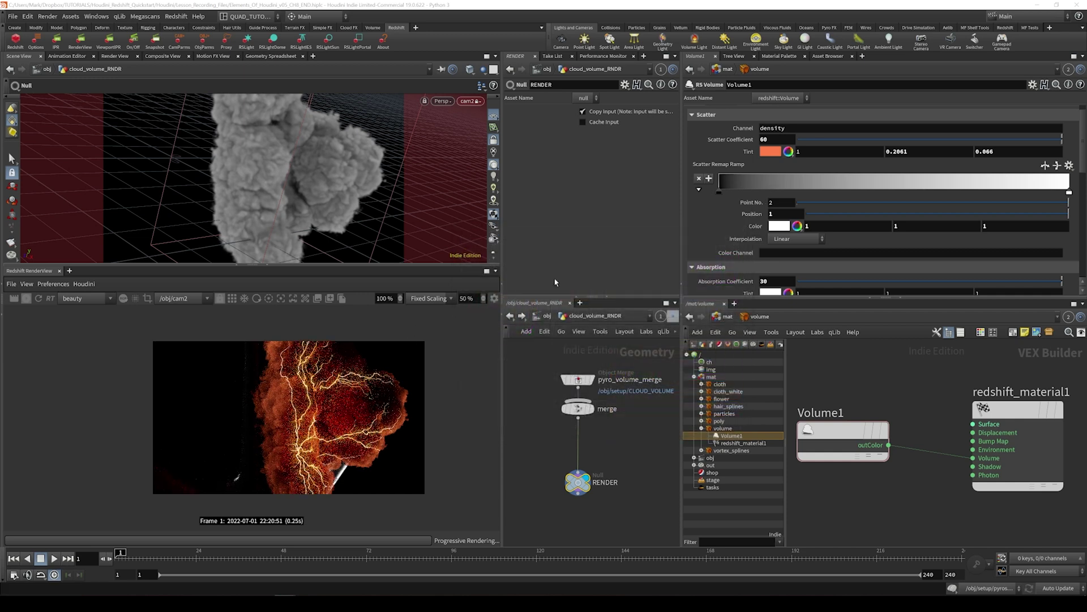
Return from cloud_volume_RNDR to the object level and widen the object network area to reach the lights
left_click(545, 321)
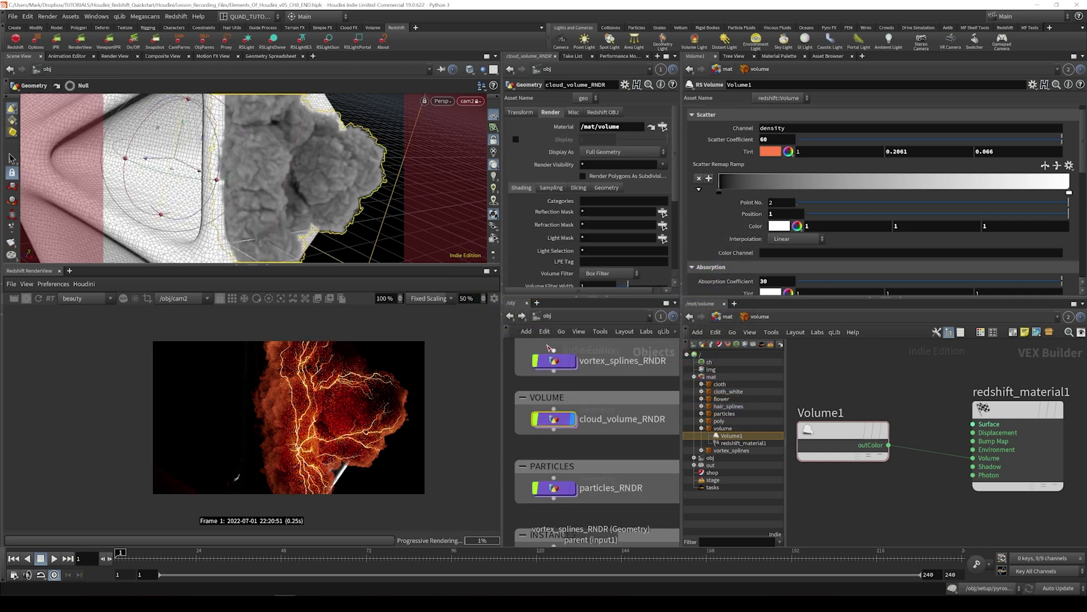
left_click_drag(750, 407, 879, 431)
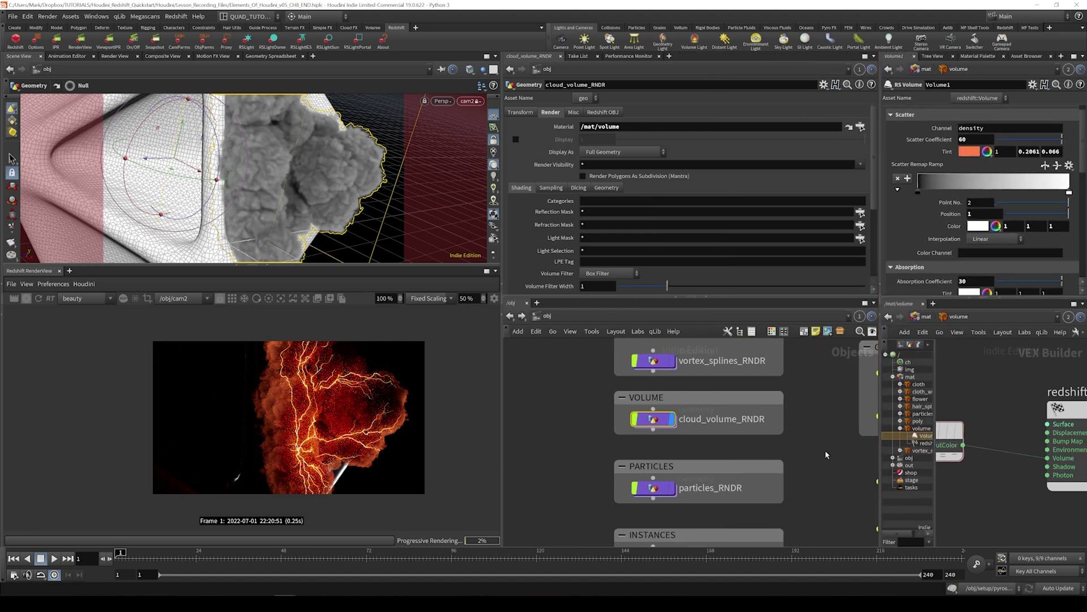
scroll(793, 456, "down", 2)
middle_click_drag(793, 455, 602, 372)
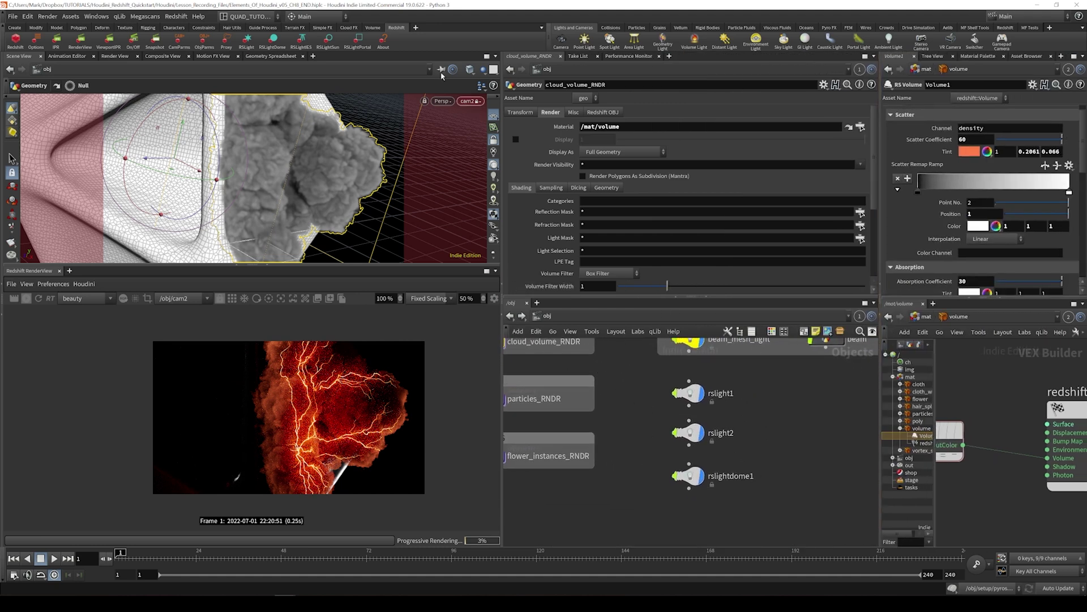
Unlock the scene view from cam2, leave the camera view and select the rslight2 area light in the scene
left_click(493, 139)
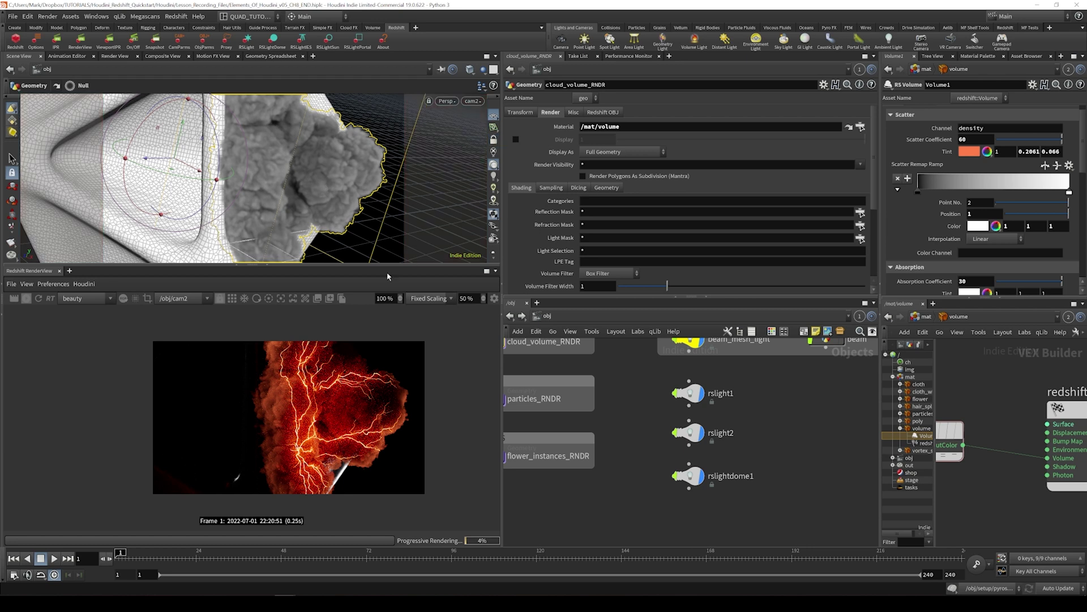
right_click_drag(419, 135, 369, 154, "alt")
left_click_drag(369, 154, 334, 190)
middle_click_drag(334, 189, 348, 110)
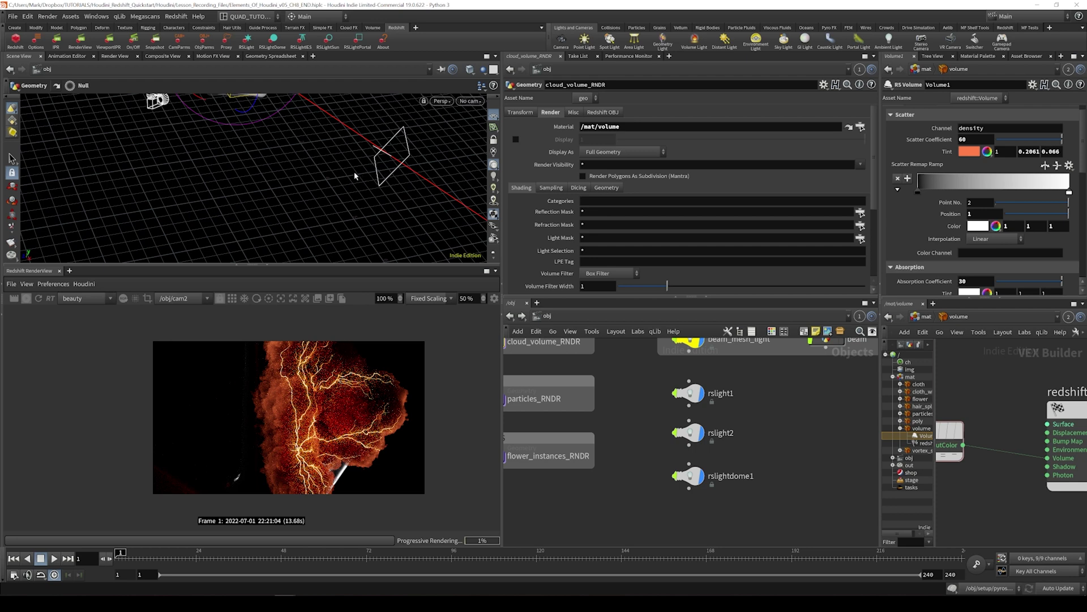
left_click(392, 173)
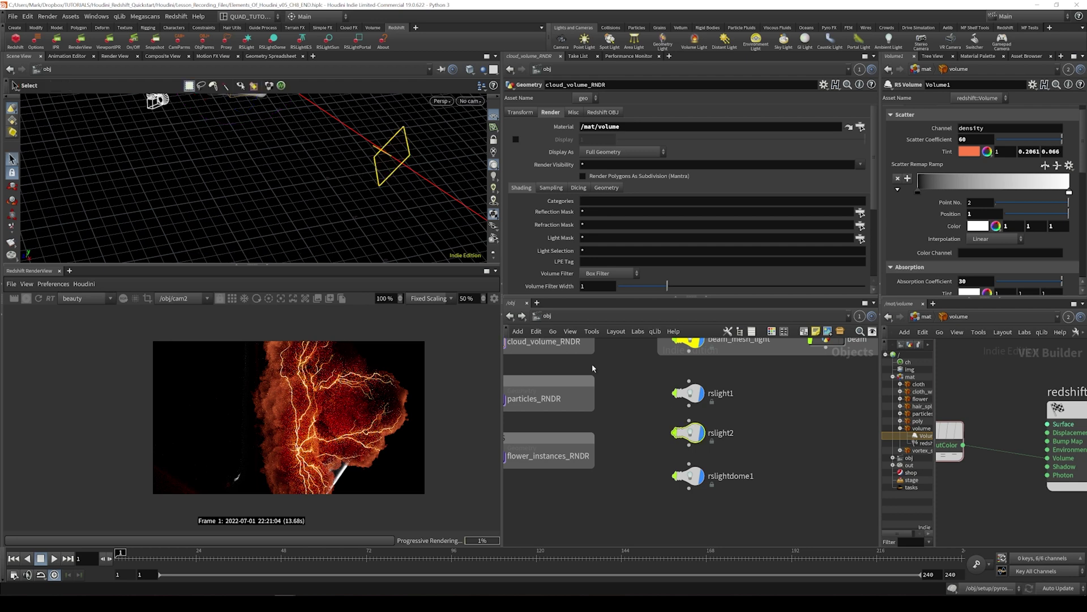
Rename light rslight2 to rim and rslight1 to key, and show the rim light's parameters
double_click(723, 434)
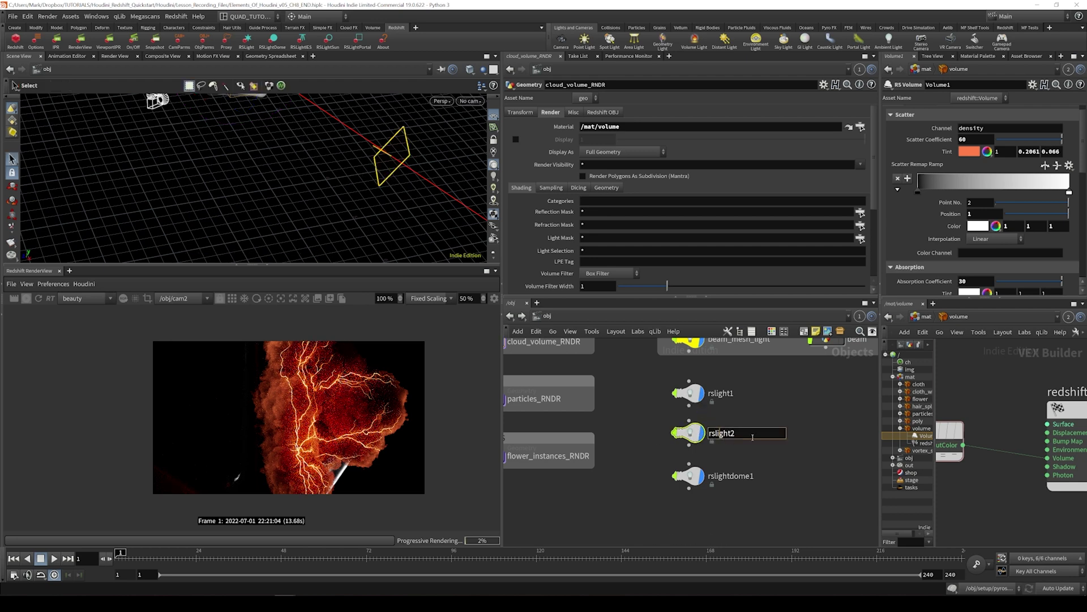
left_click_drag(752, 437, 664, 435)
type("rib")
key("Return")
double_click(721, 393)
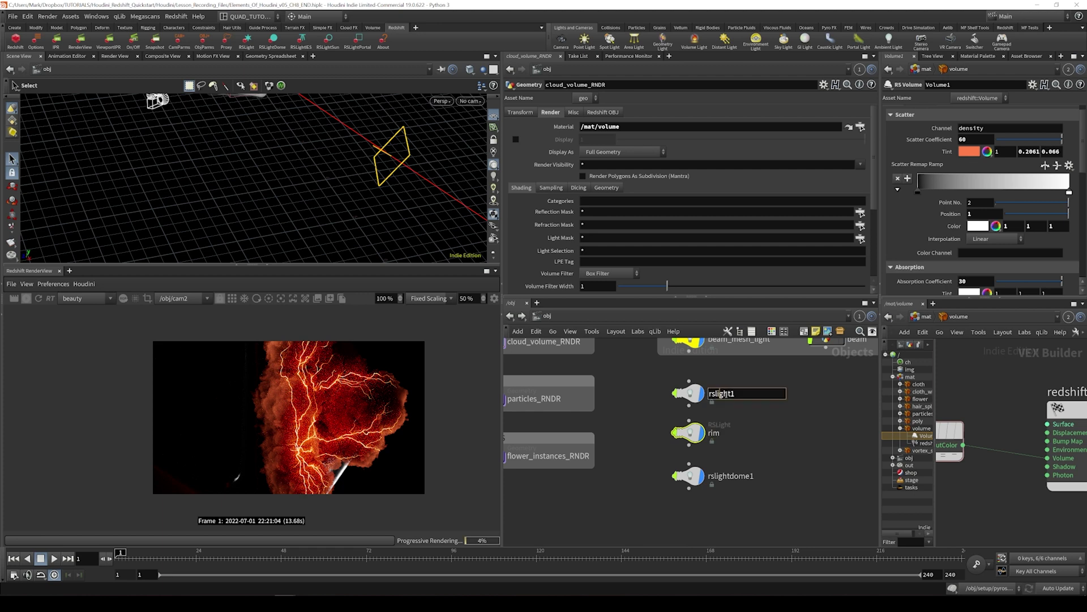
type("key")
key("Return")
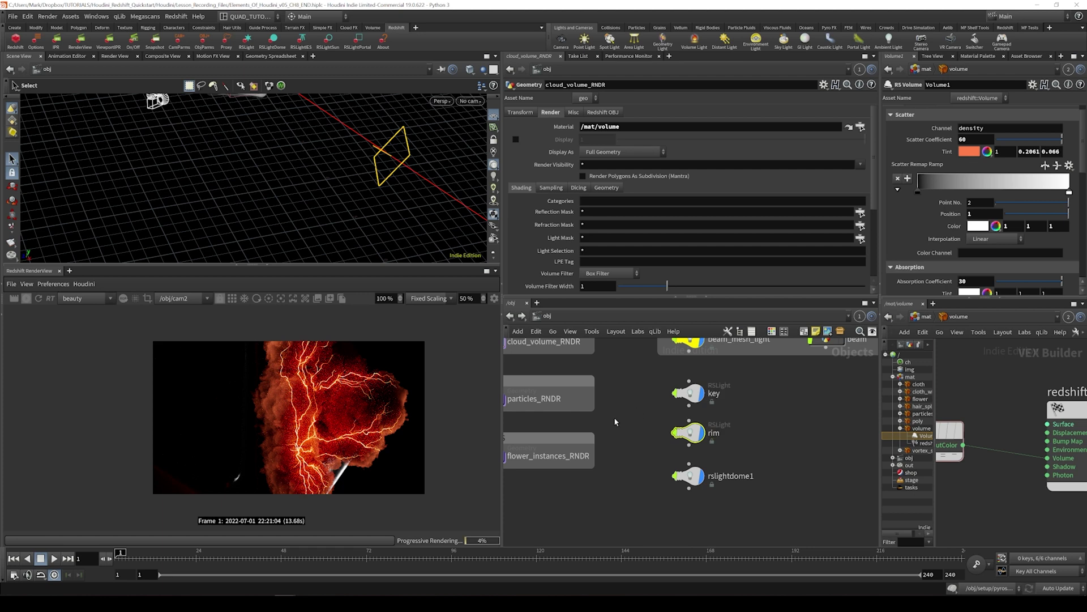
left_click(687, 432)
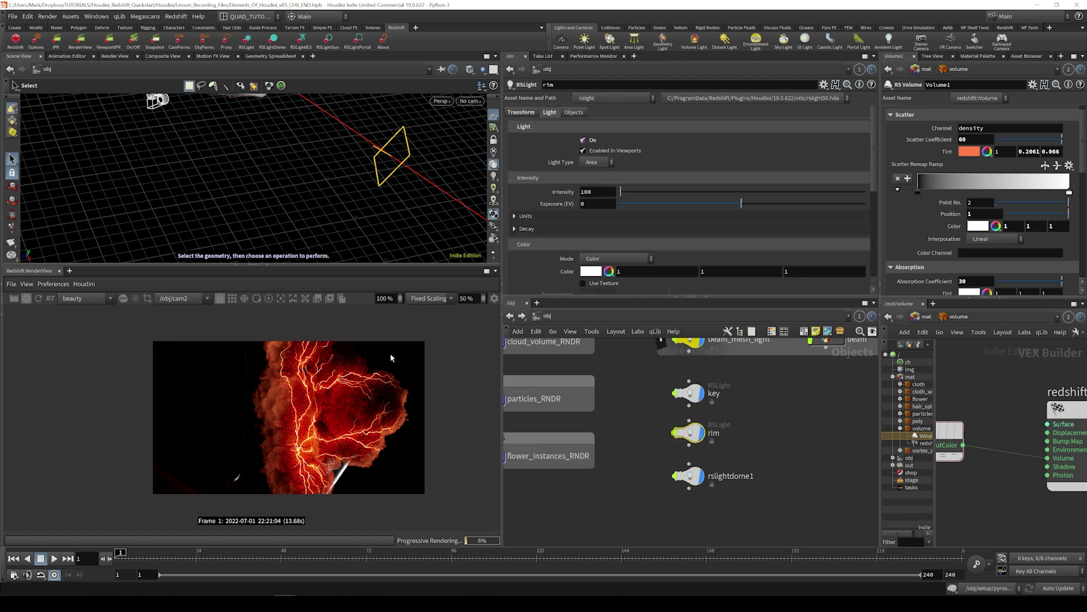
Save the scene file and look through the rim light in the scene view
scroll(332, 419, "up", 1)
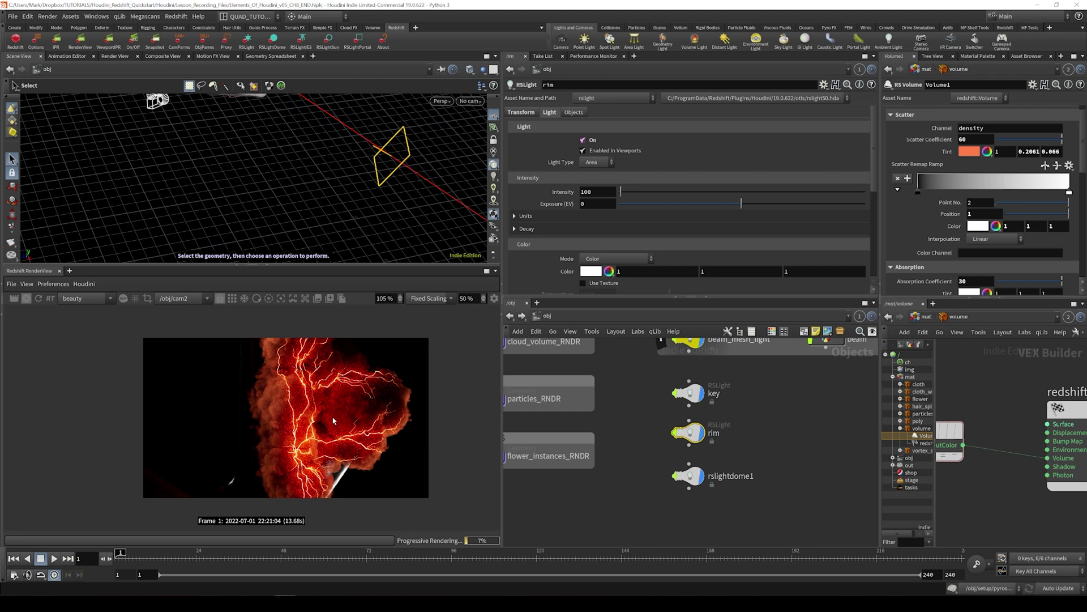
key("ctrl+s")
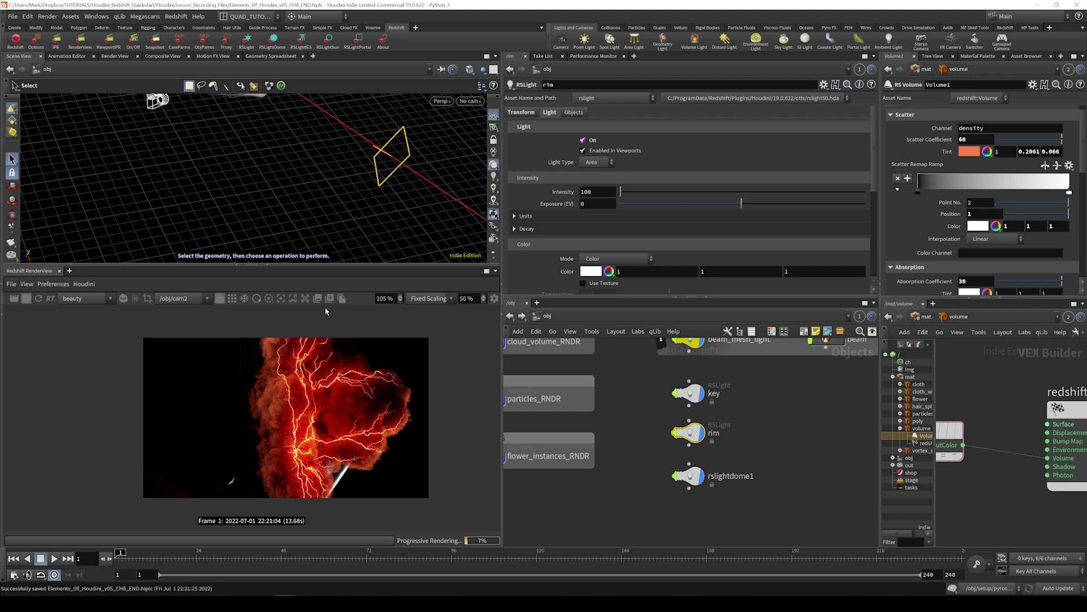
left_click(469, 101)
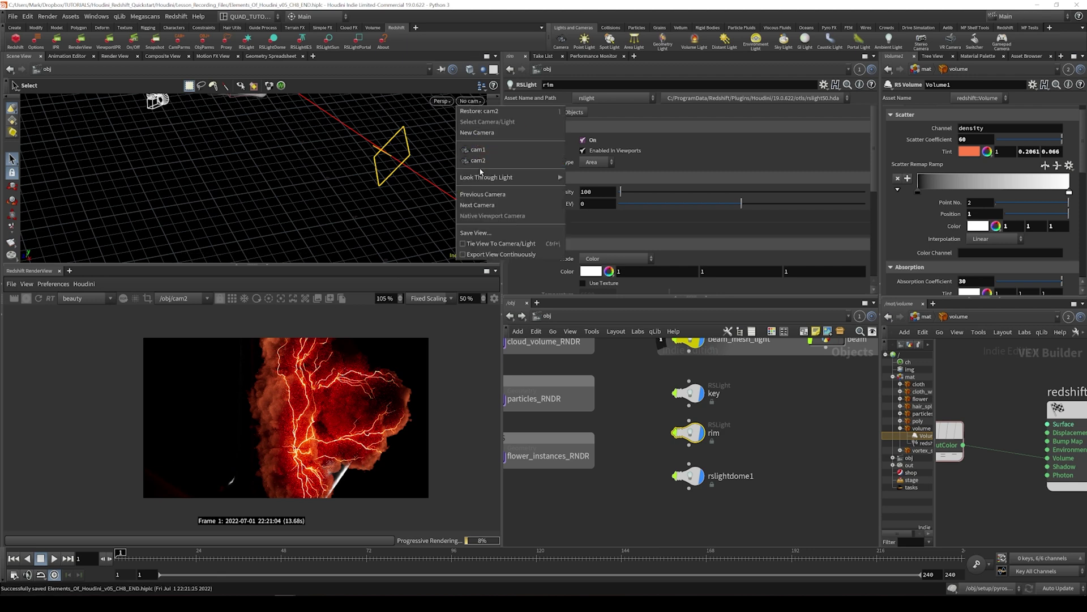
mouse_move(506, 179)
left_click(585, 220)
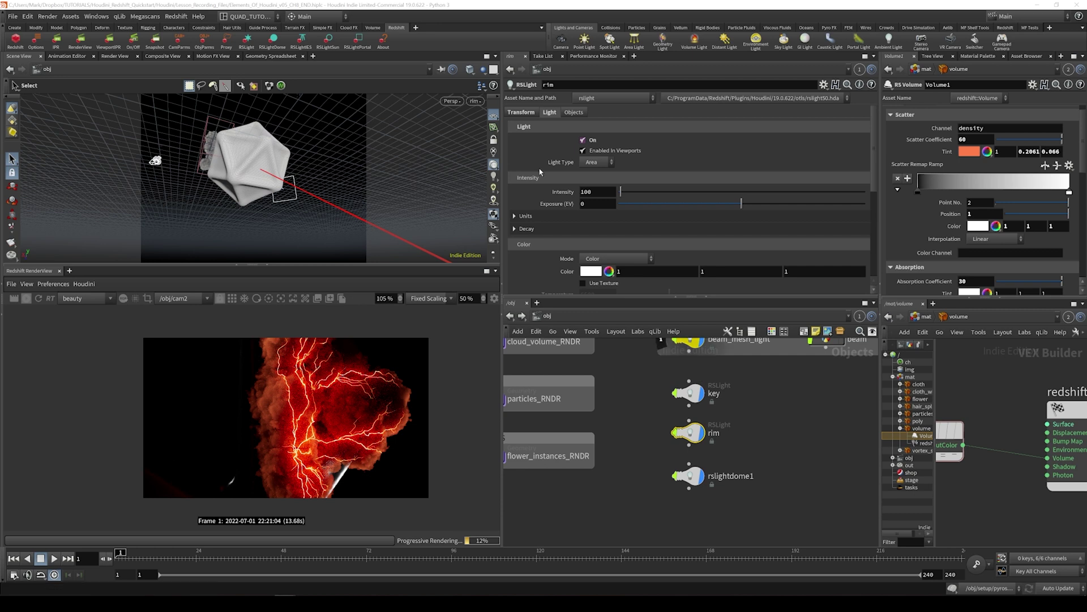
Lock the scene view to the rim light and move the view to shift the light's position and aim
left_click(493, 140)
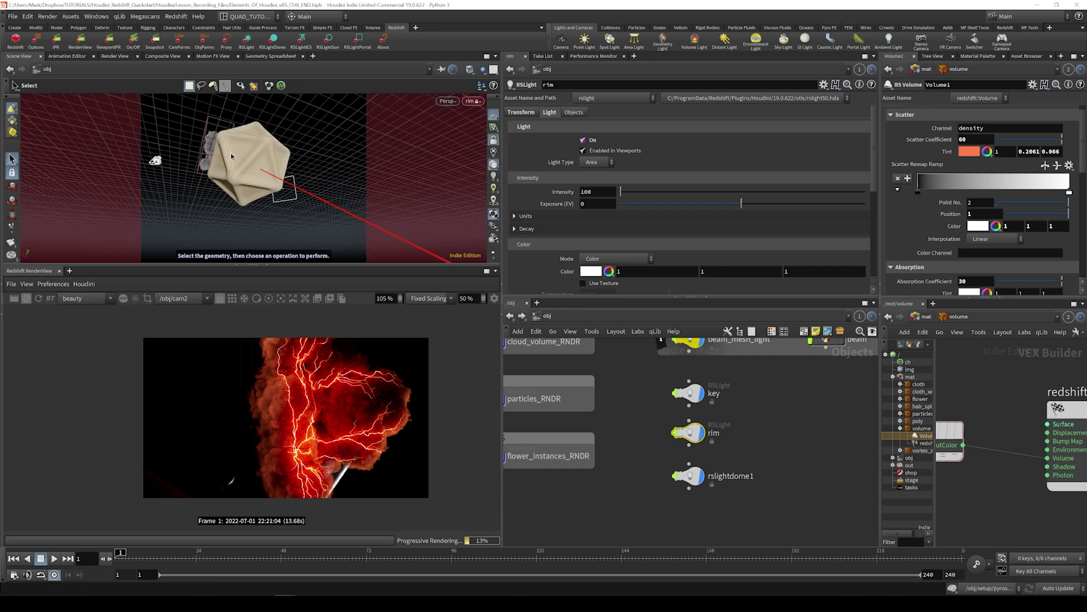
middle_click_drag(240, 159, 275, 173, "alt")
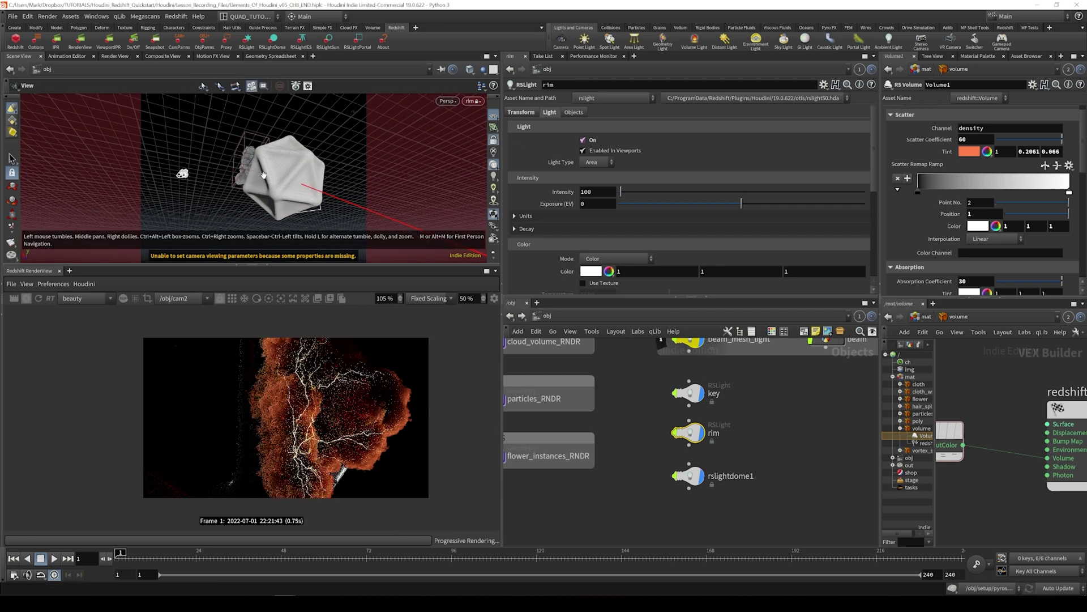
left_click_drag(274, 175, 265, 182)
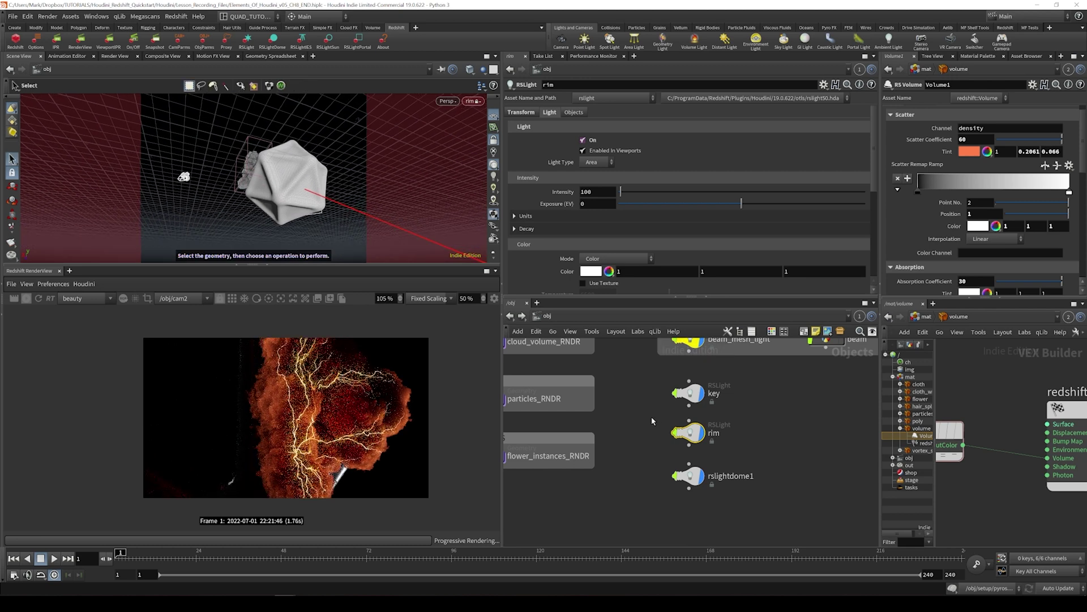
left_click(688, 420)
key("Escape")
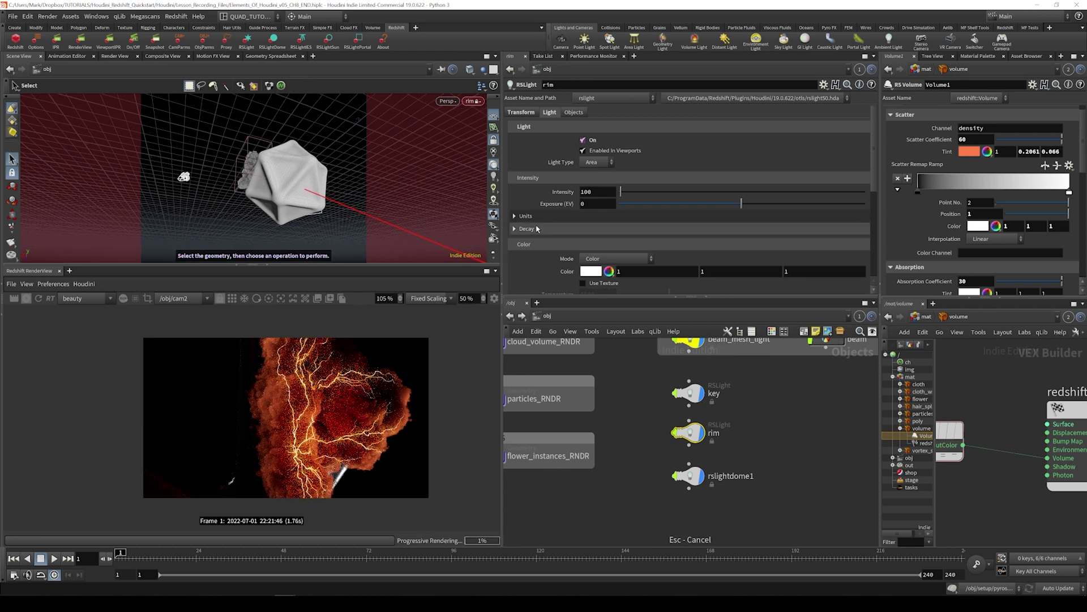
Narrow the rim light's area shape spread to 0.21
scroll(542, 238, "down", 5)
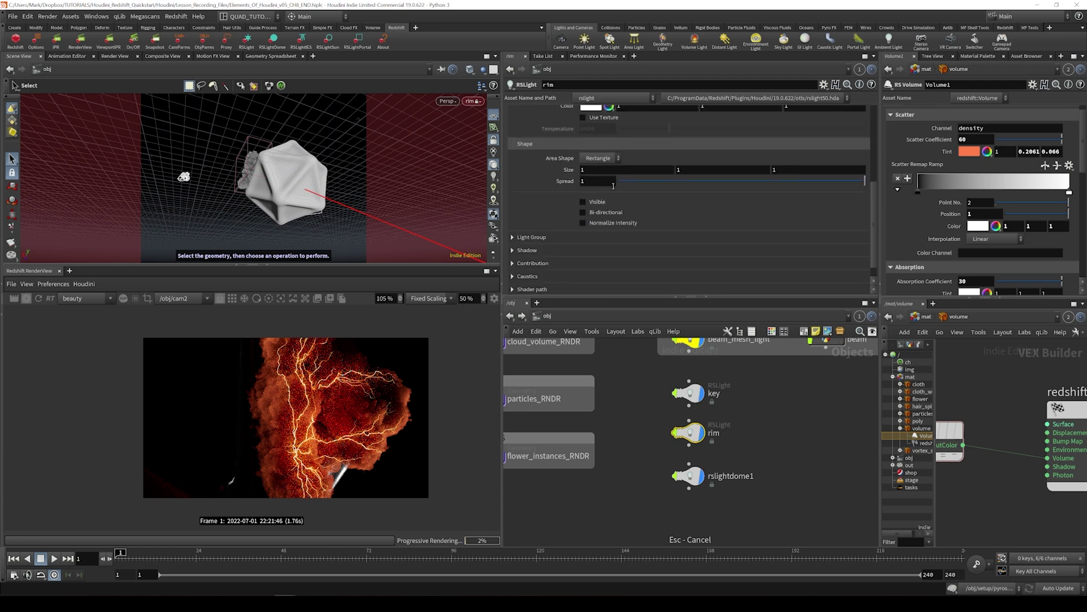
scroll(685, 230, "up", 1)
mouse_move(651, 221)
left_mouse_down()
mouse_move(641, 220)
mouse_move(670, 223)
left_mouse_up()
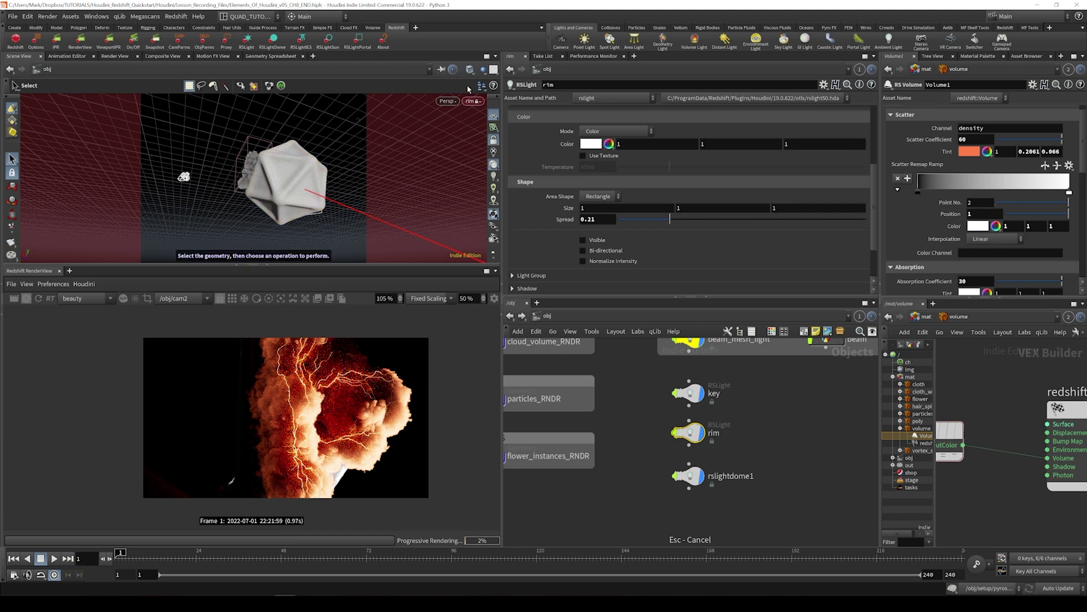
Switch the render view to cam1 and restart the render
left_click(172, 299)
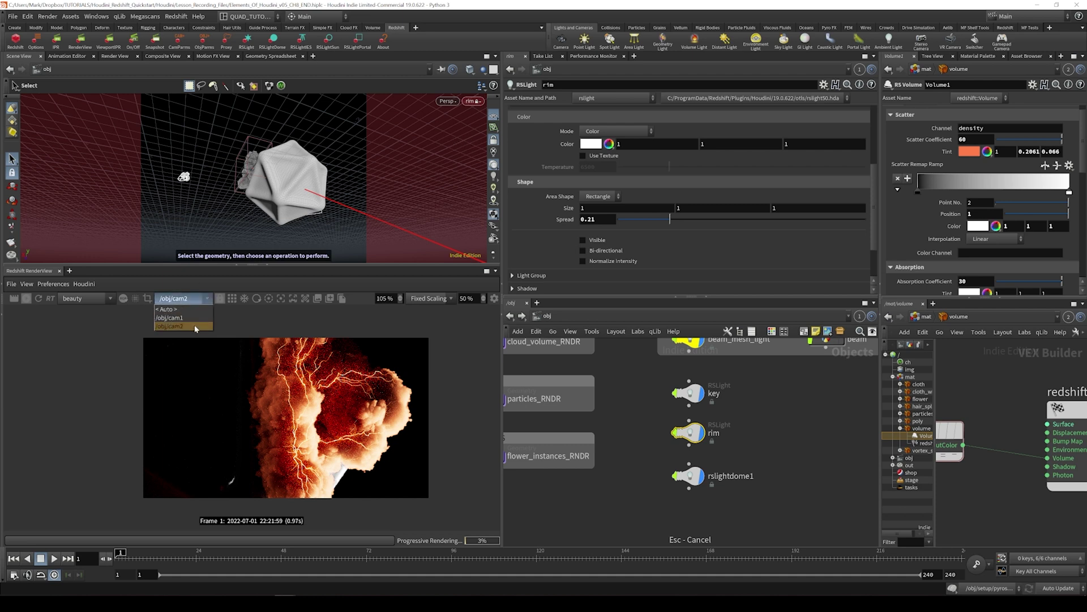
left_click(189, 317)
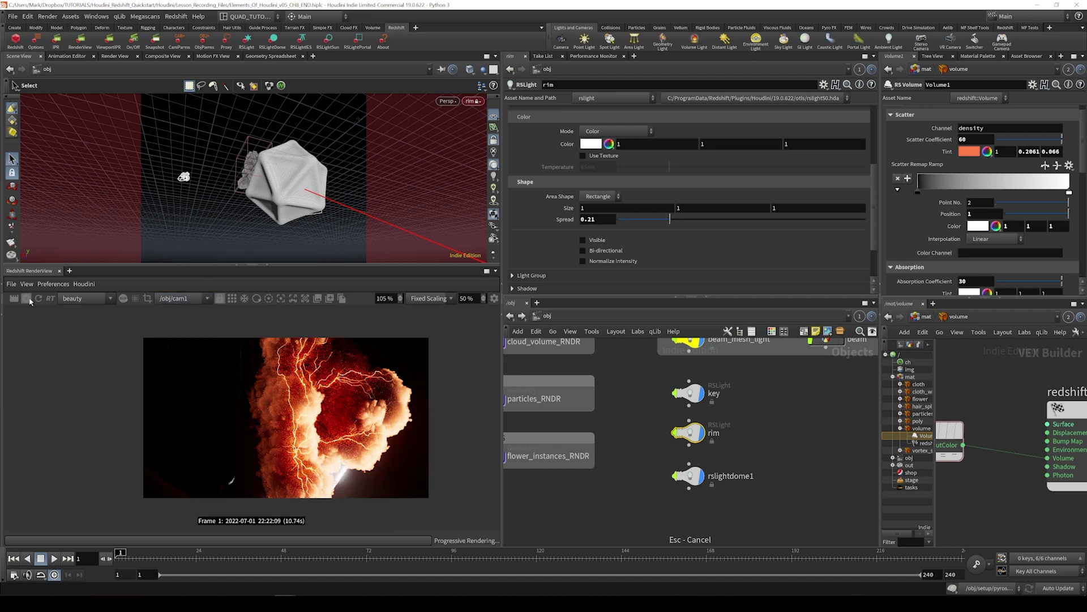
left_click(27, 298)
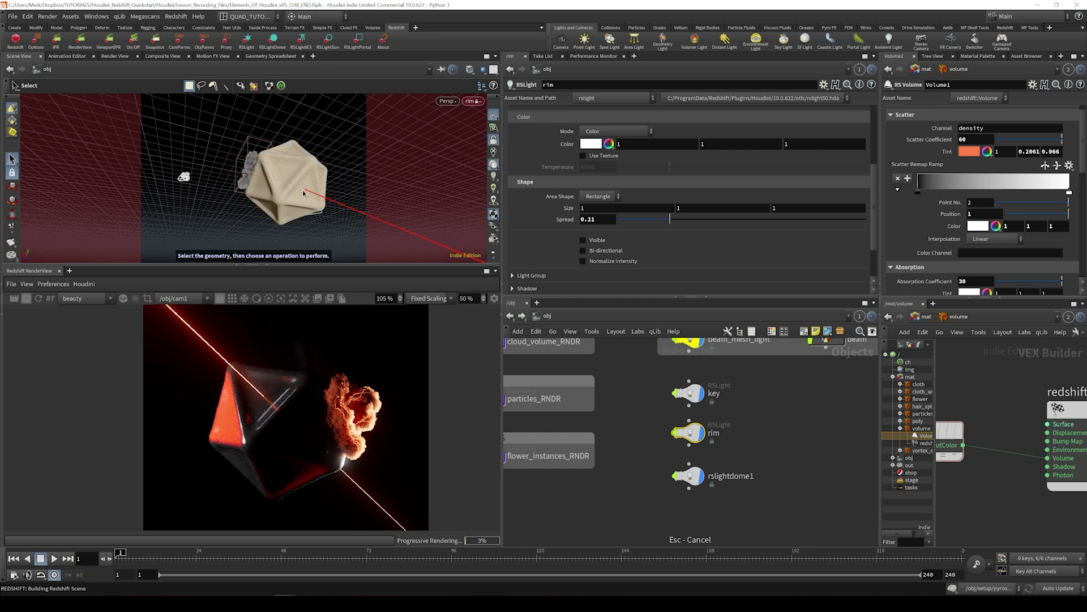
Tumble the locked rim light view to re-angle the light on the cloud, checking its edge lighting up close in the render
key("Escape")
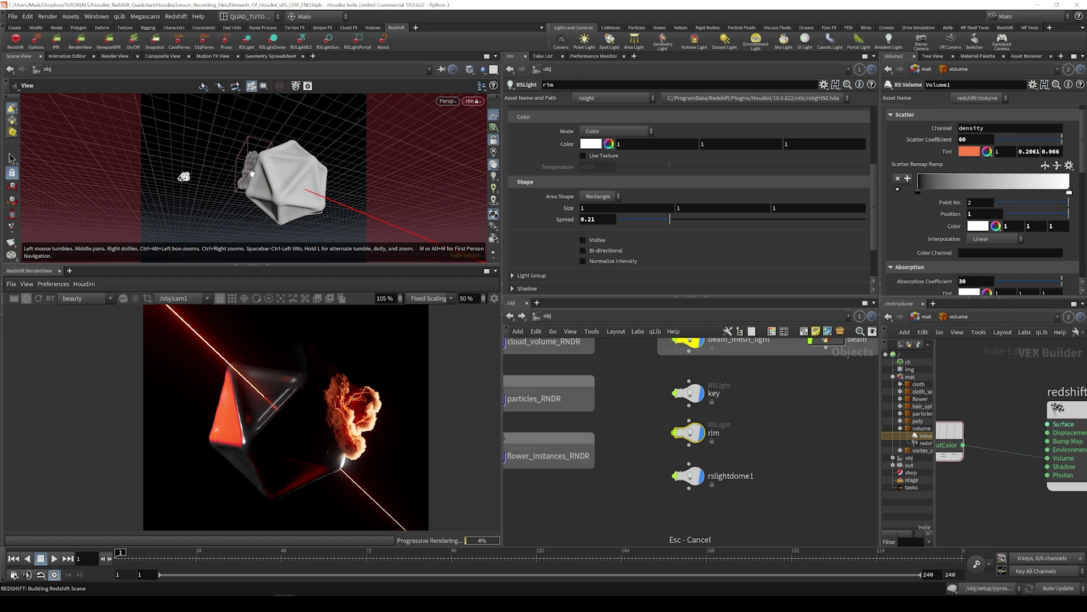
key("s")
key("Escape")
left_click_drag(259, 214, 254, 185)
key("s")
scroll(350, 417, "up", 3)
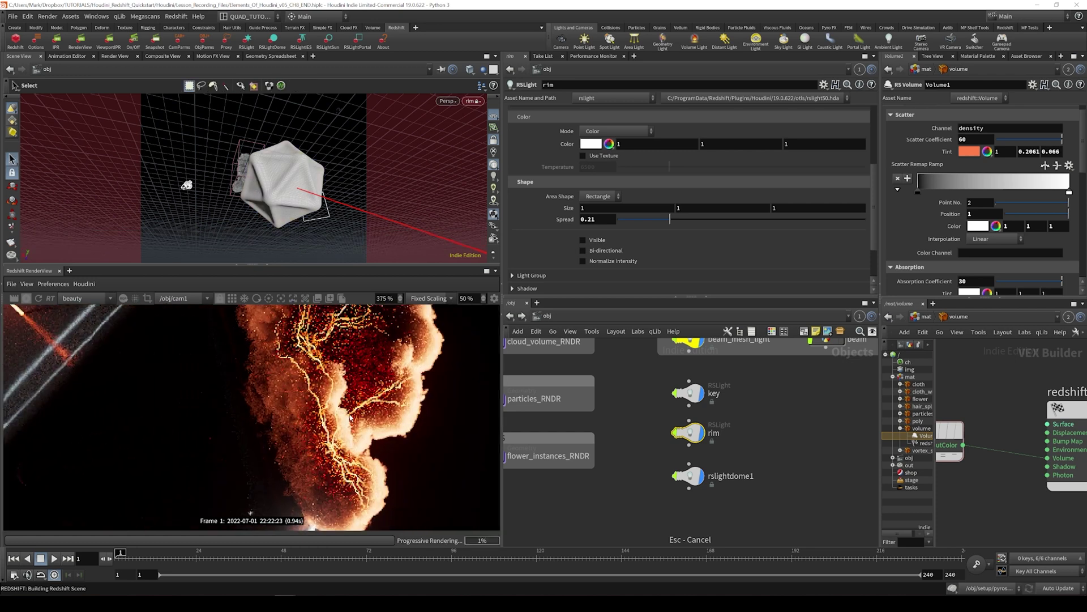
key("Escape")
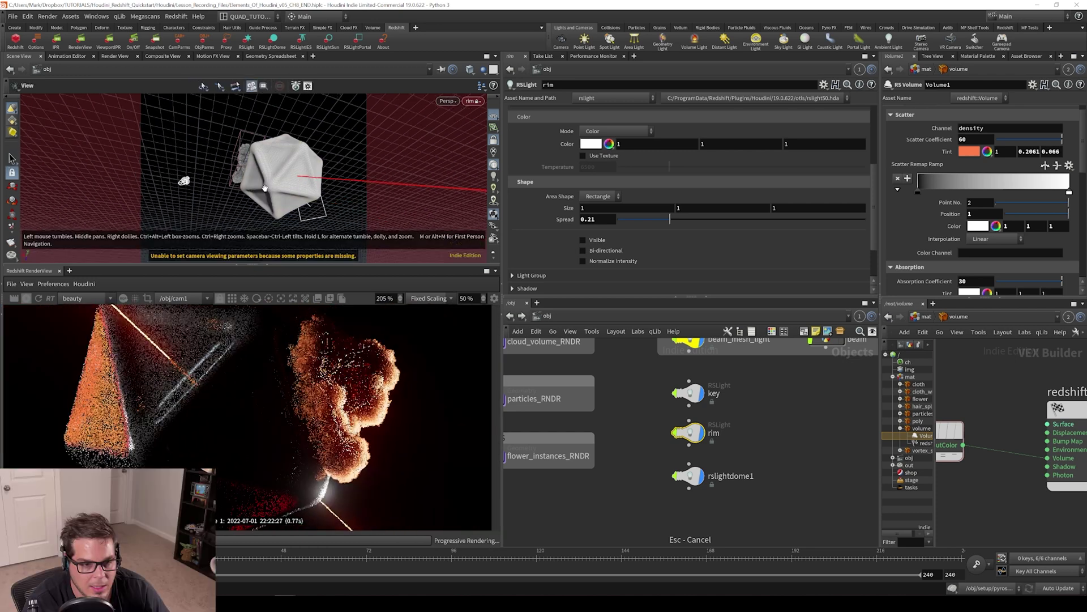
left_click_drag(256, 200, 255, 189)
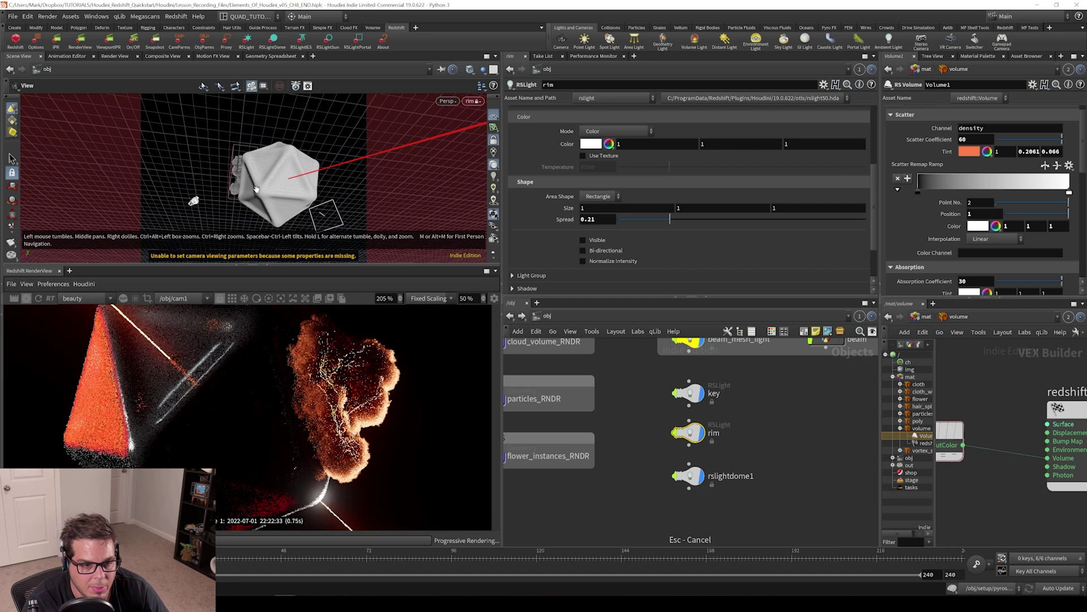
key("s")
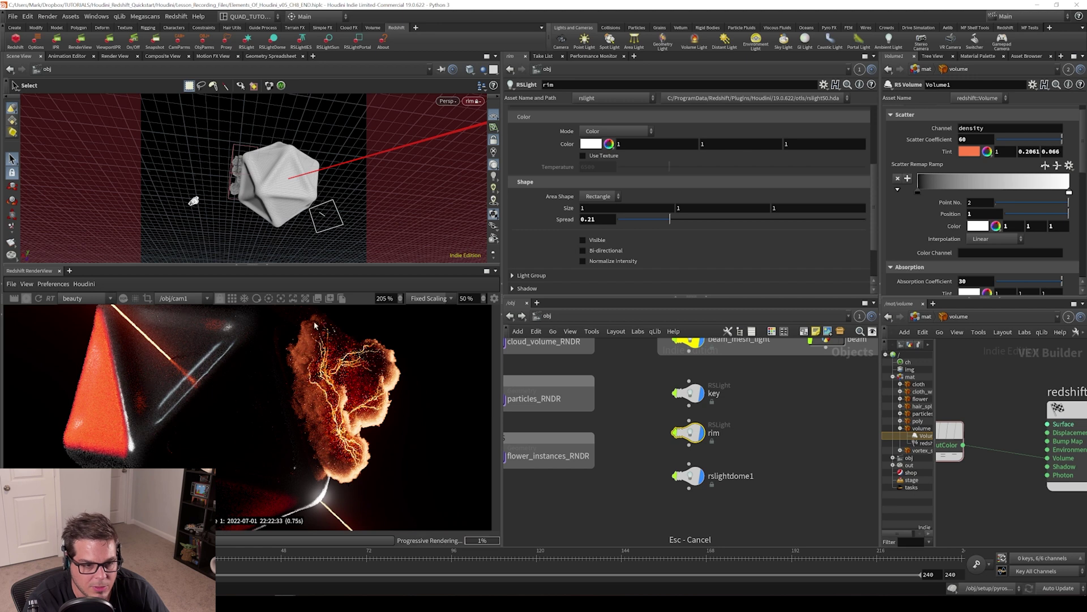
Display the frame geometry around the polyhedron in the scene and in the render
scroll(348, 443, "down", 3)
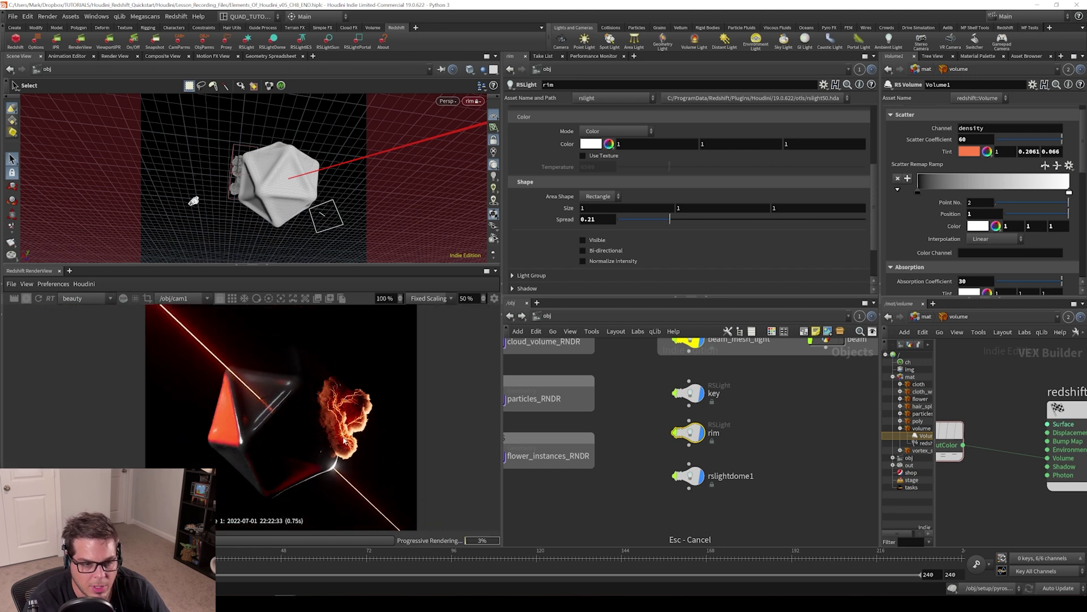
scroll(340, 433, "up", 2)
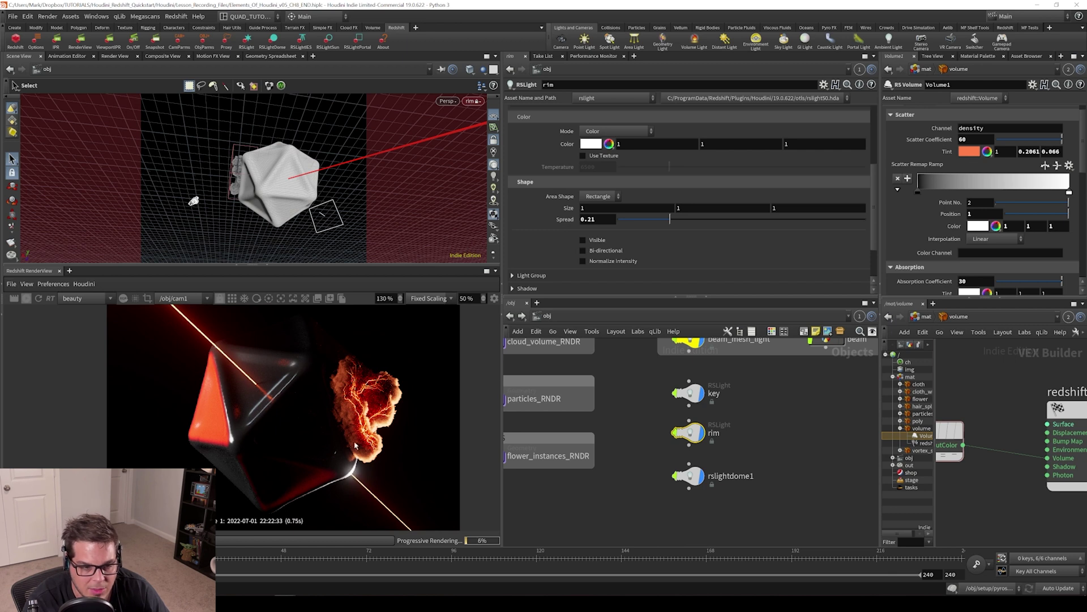
middle_click_drag(636, 420, 720, 560)
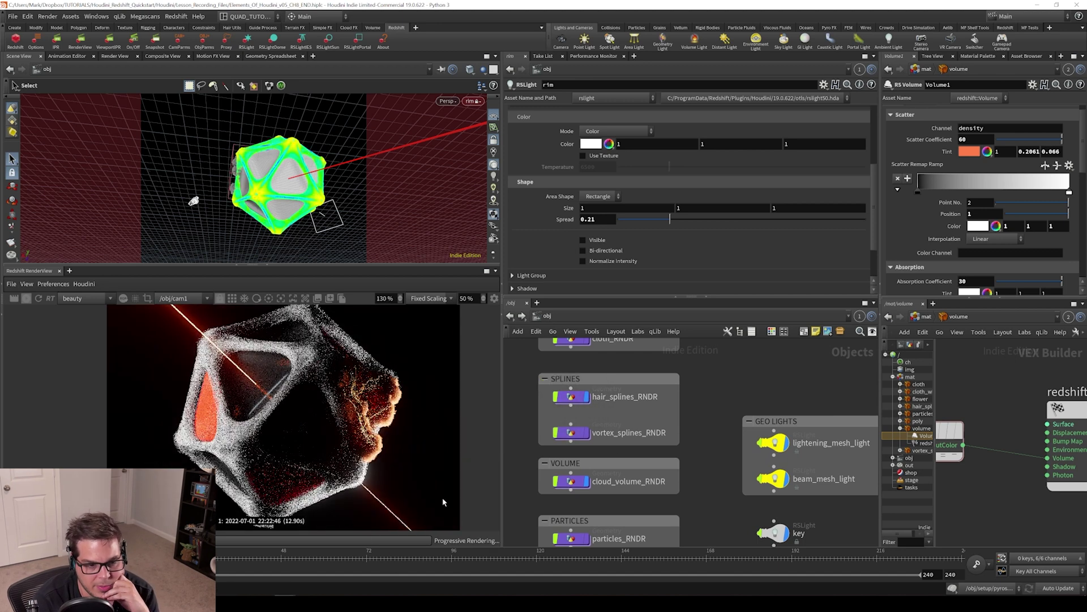
Draw a render region around the cloud and its lightning in the render view
scroll(341, 496, "down", 2)
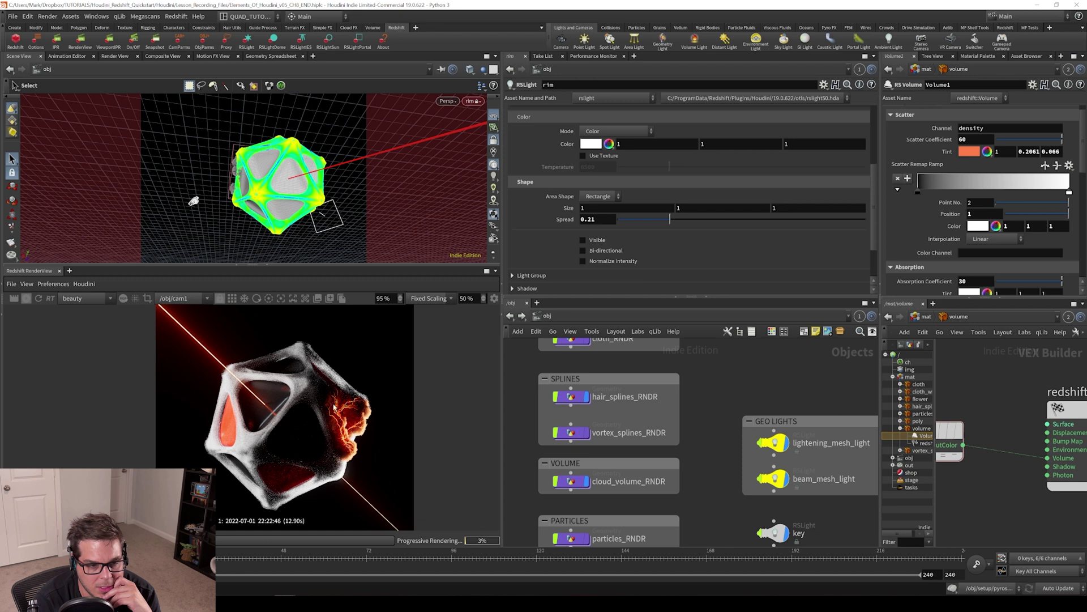
scroll(346, 403, "up", 4)
scroll(346, 403, "down", 4)
scroll(356, 431, "up", 3)
scroll(355, 431, "up", 2)
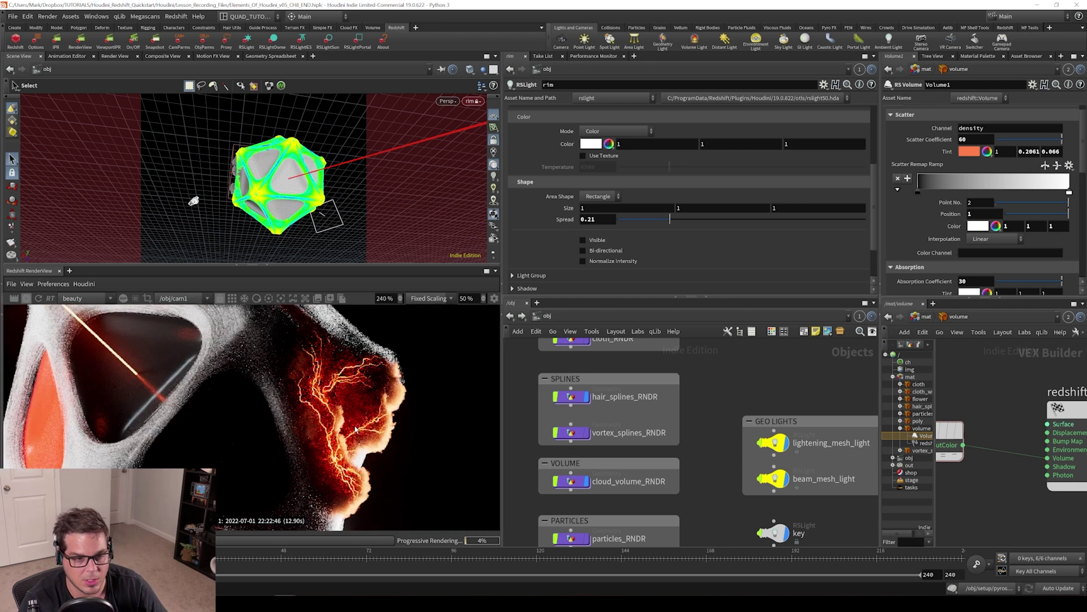
scroll(376, 418, "down", 1)
middle_click_drag(391, 430, 323, 434)
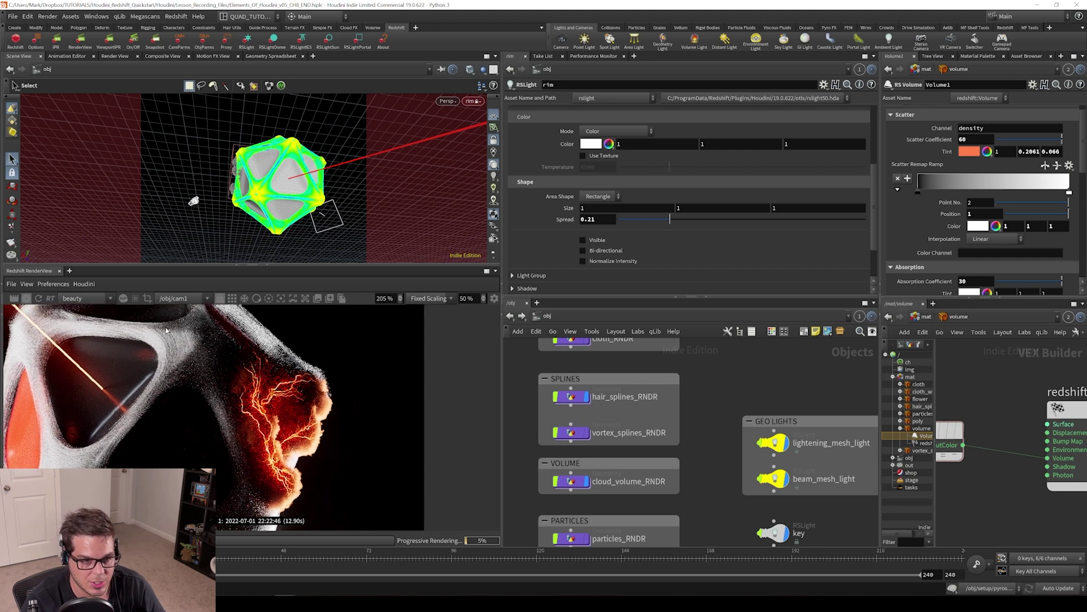
left_click_drag(165, 331, 386, 510)
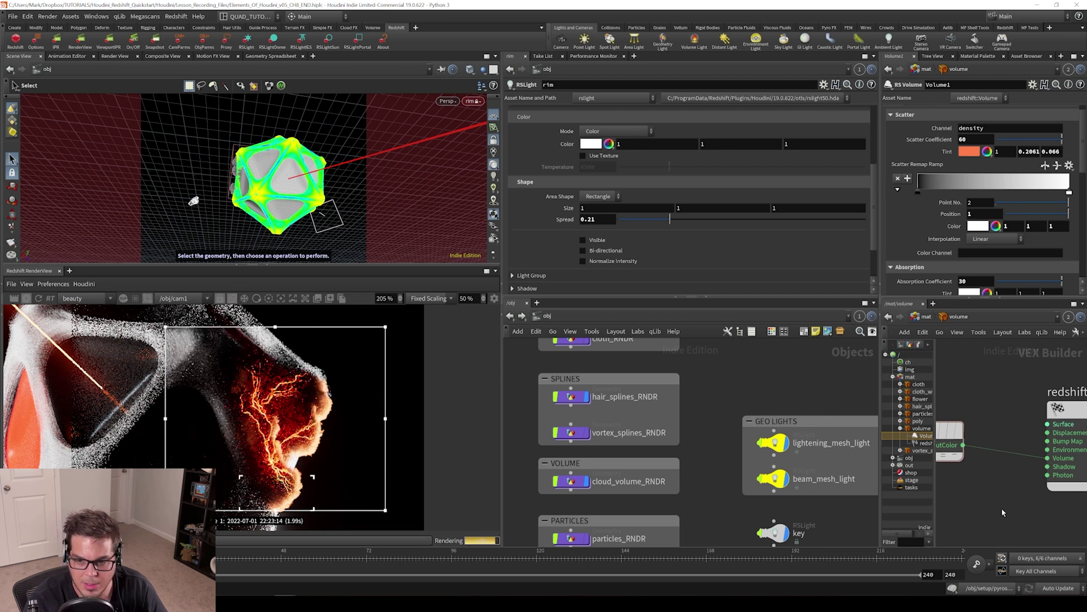
Go to the out network, select Redshift_ROP1 and enlarge the area showing its parameters
left_click(935, 321)
left_click(932, 319)
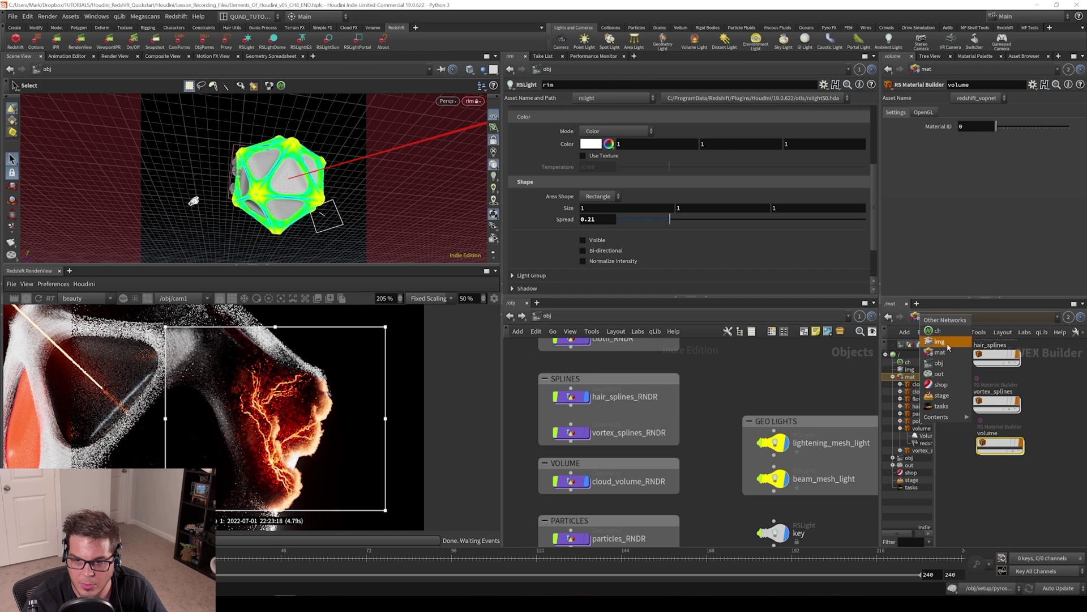
left_click(909, 465)
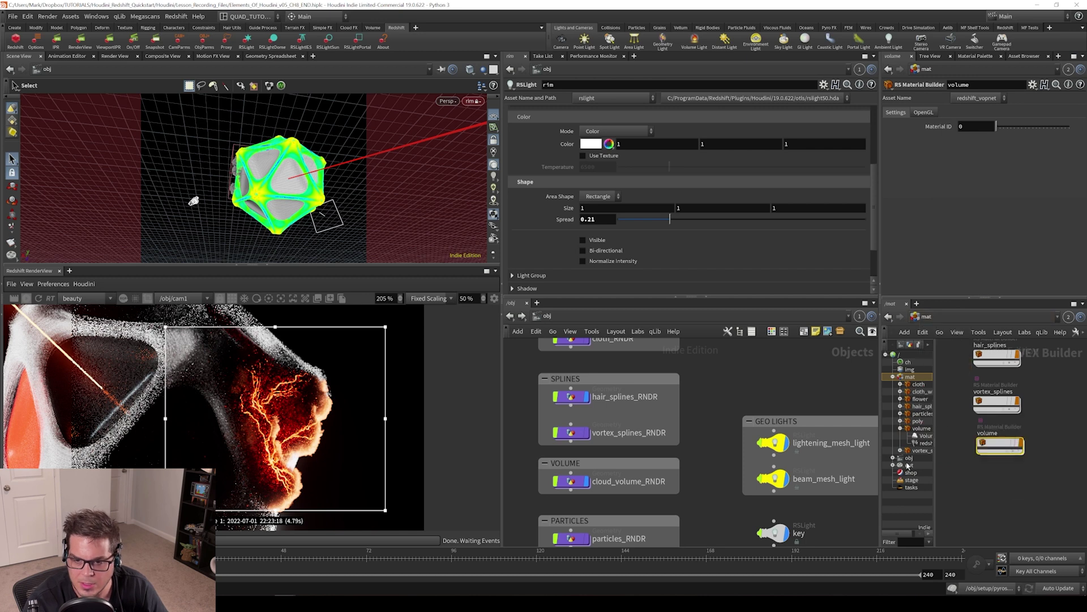
left_click(909, 465)
left_click(985, 427)
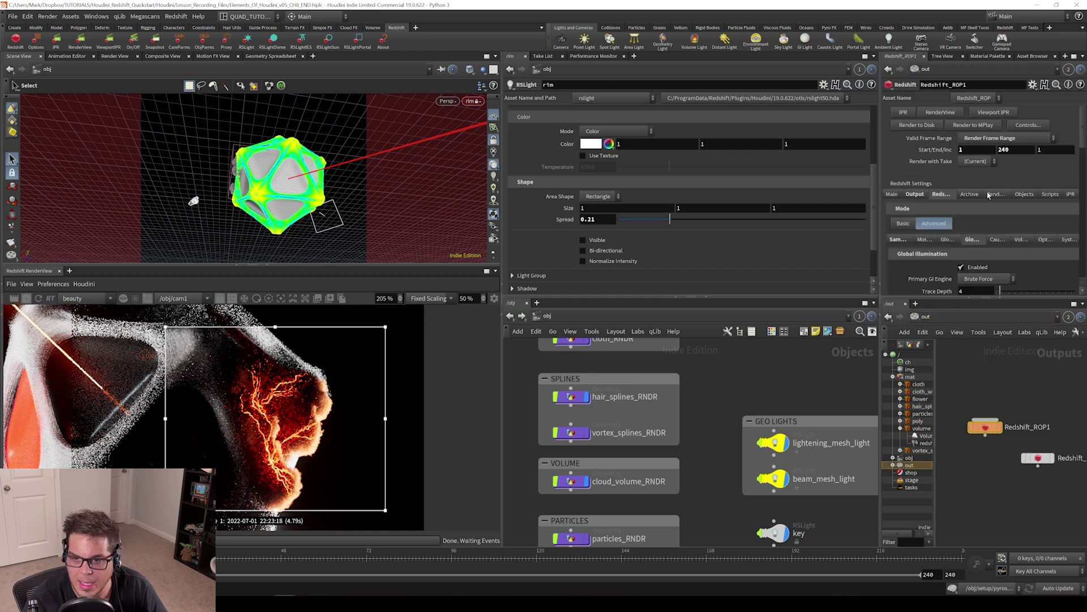
left_click_drag(882, 301, 820, 302)
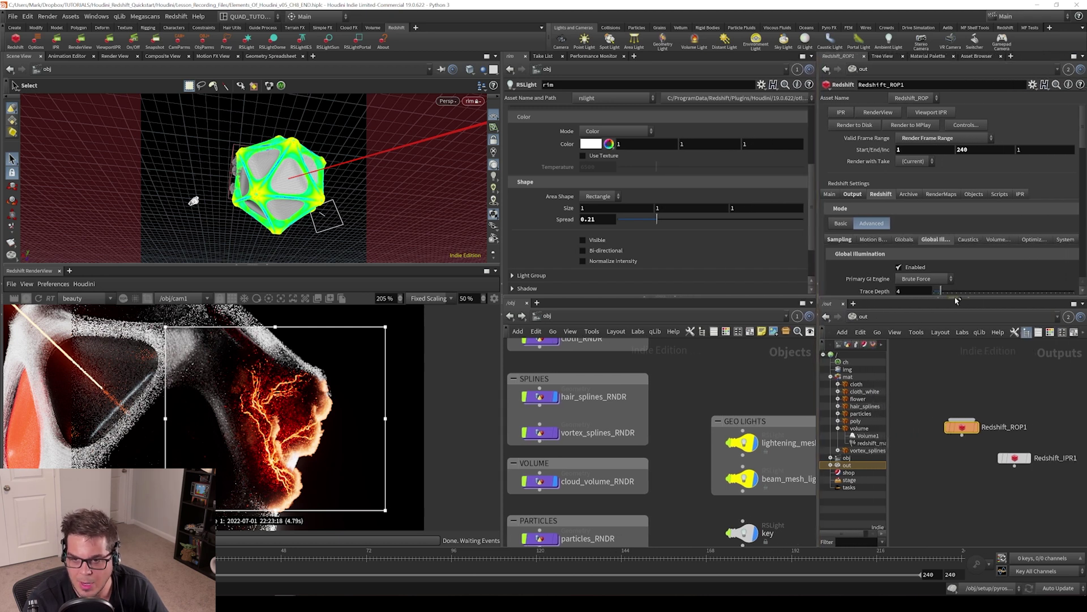
left_click_drag(960, 299, 960, 362)
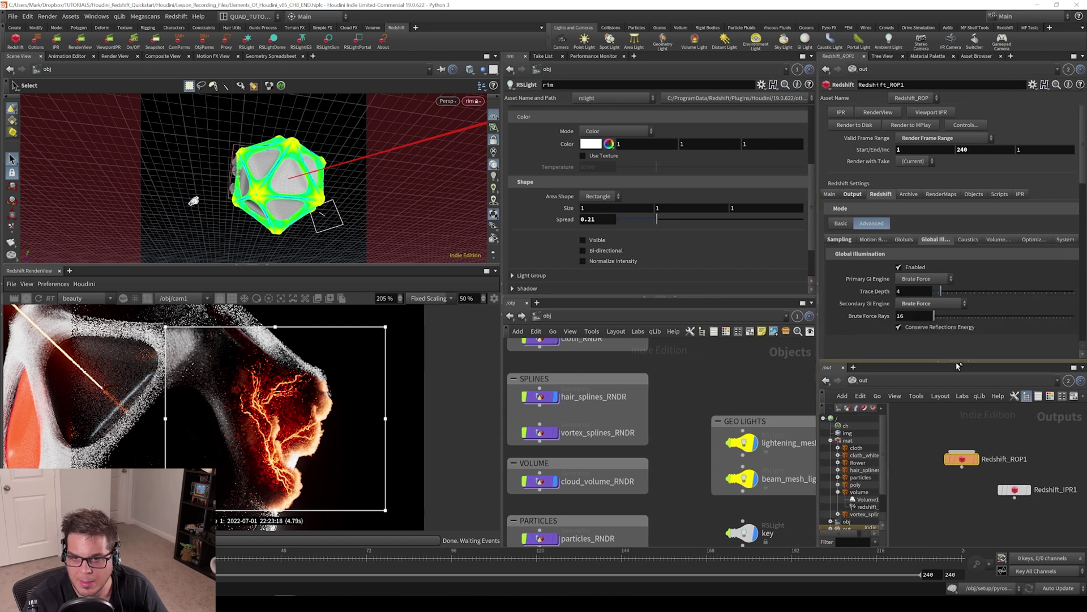
Set Redshift_ROP1's unified sampling to 32 min samples and 64 max samples
left_click(839, 240)
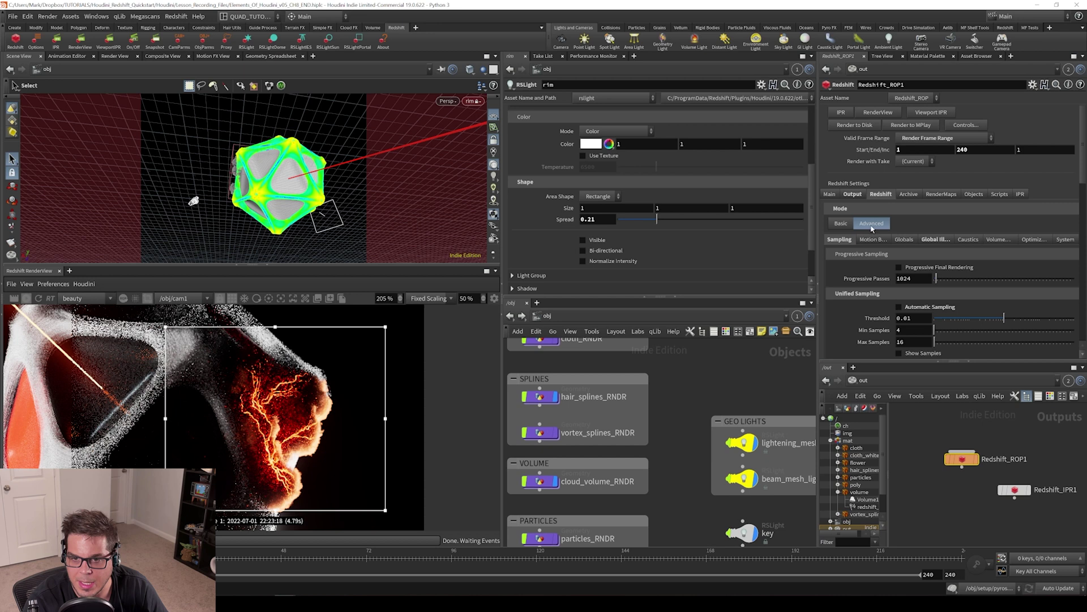
left_click(918, 330)
type("32")
key("Tab")
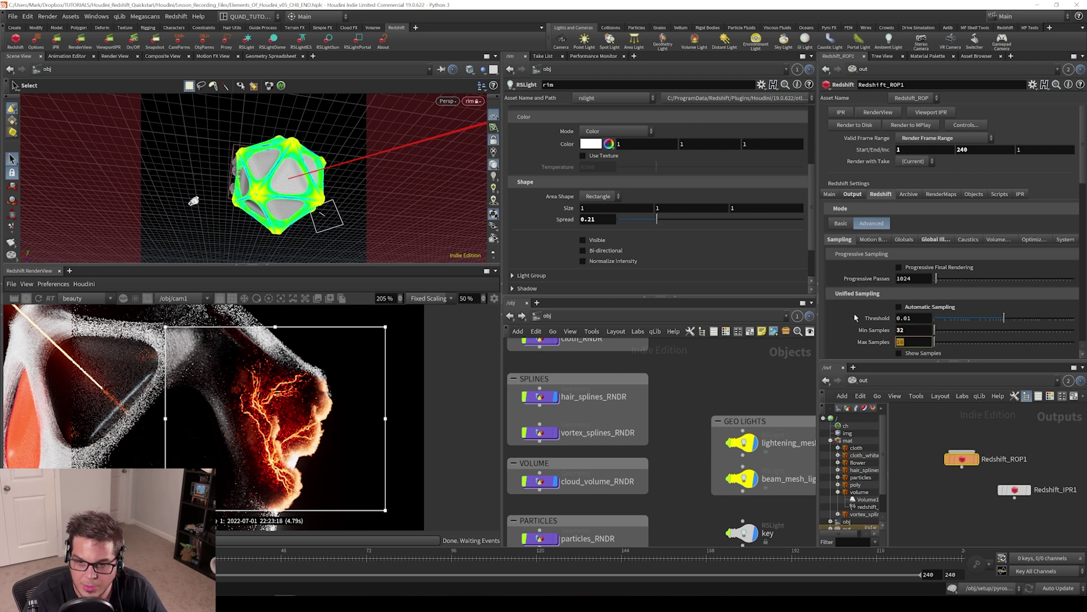
type("64")
key("Return")
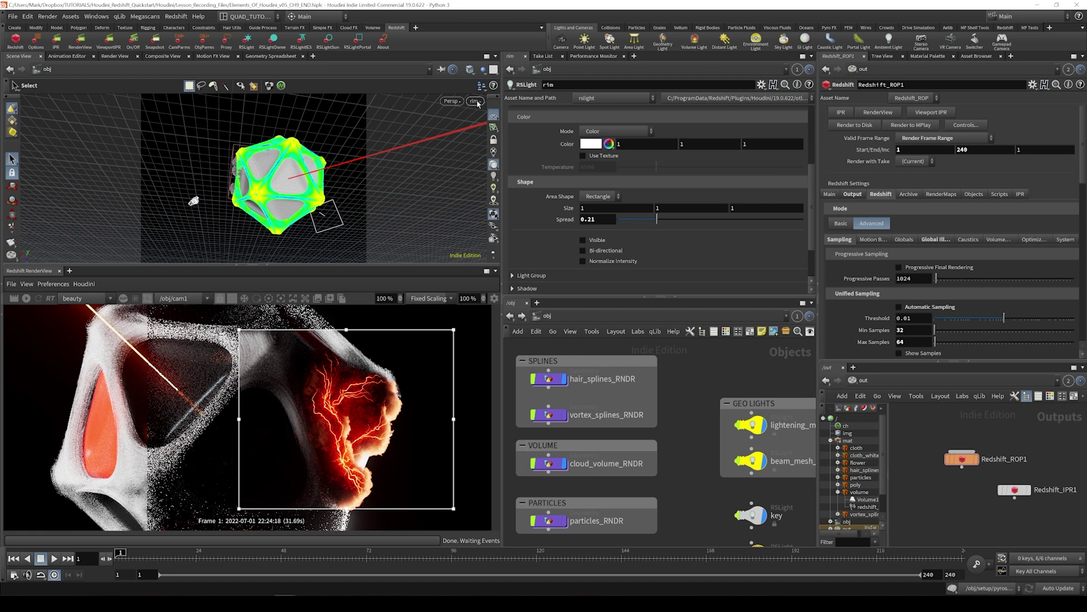
Look through cam1 in the scene view and examine the lit cloud and lightning up close in the render
left_click(476, 101)
left_click(487, 149)
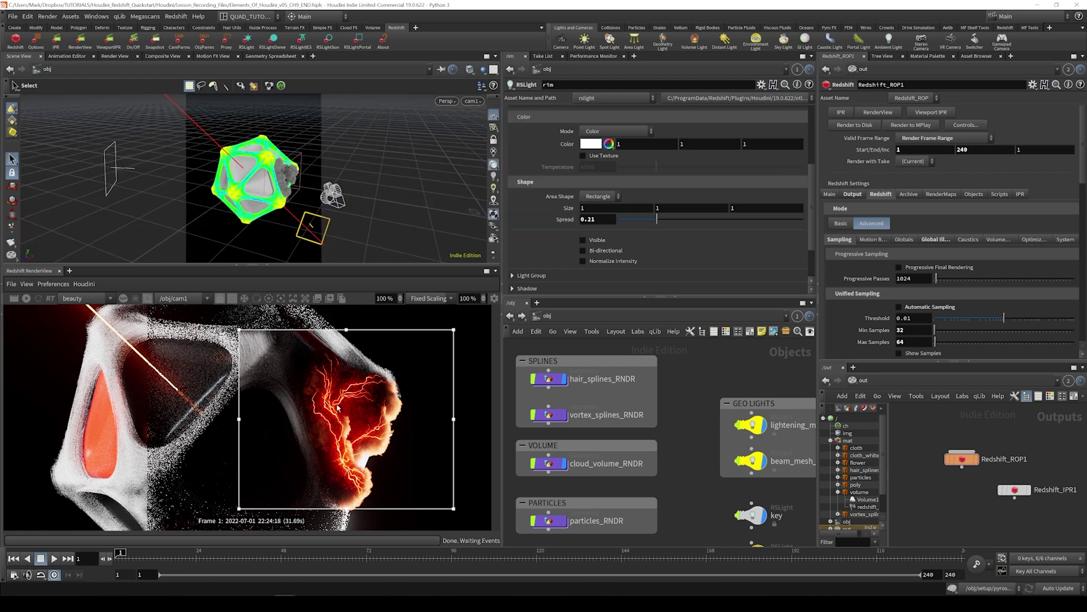
scroll(340, 403, "up", 5)
scroll(328, 401, "down", 2)
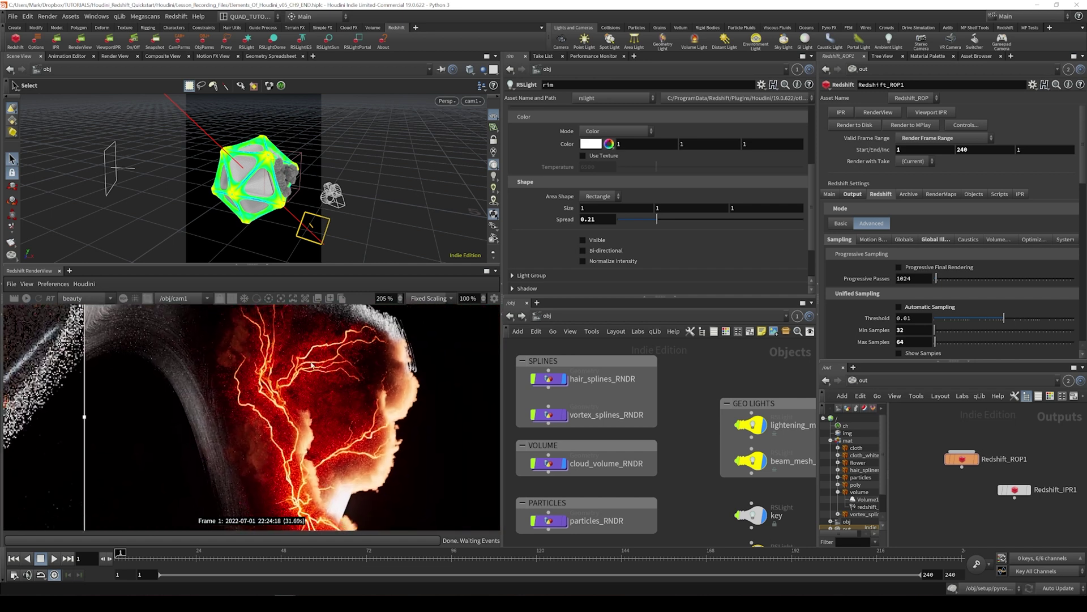
Reduce the color saturation of lightening_mesh_light to 0.902 in the color editor
middle_click_drag(708, 481, 654, 483)
left_click(700, 427)
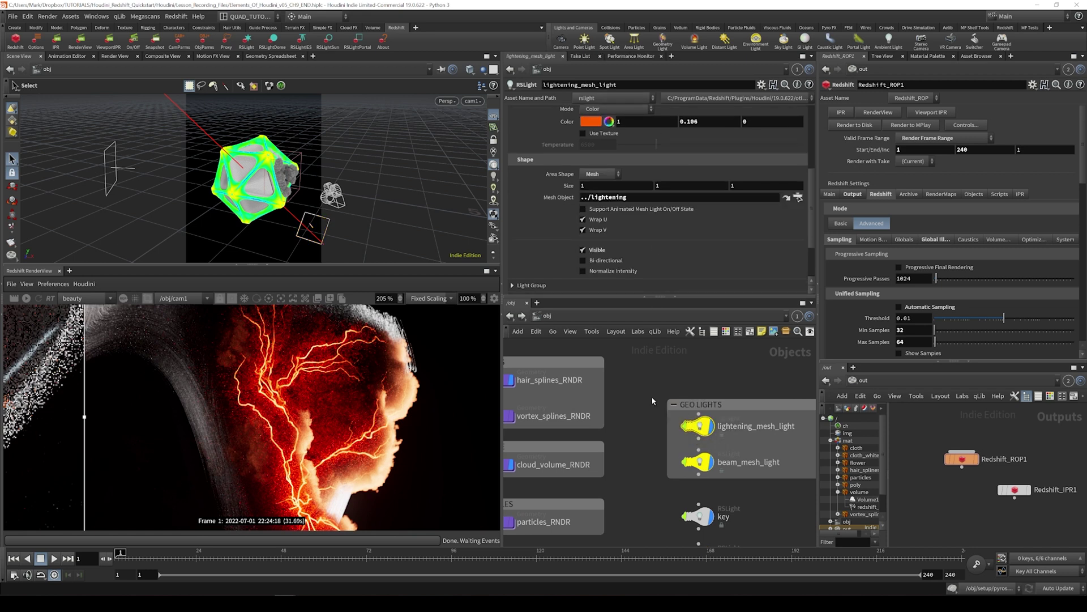
middle_click_drag(671, 376, 666, 383)
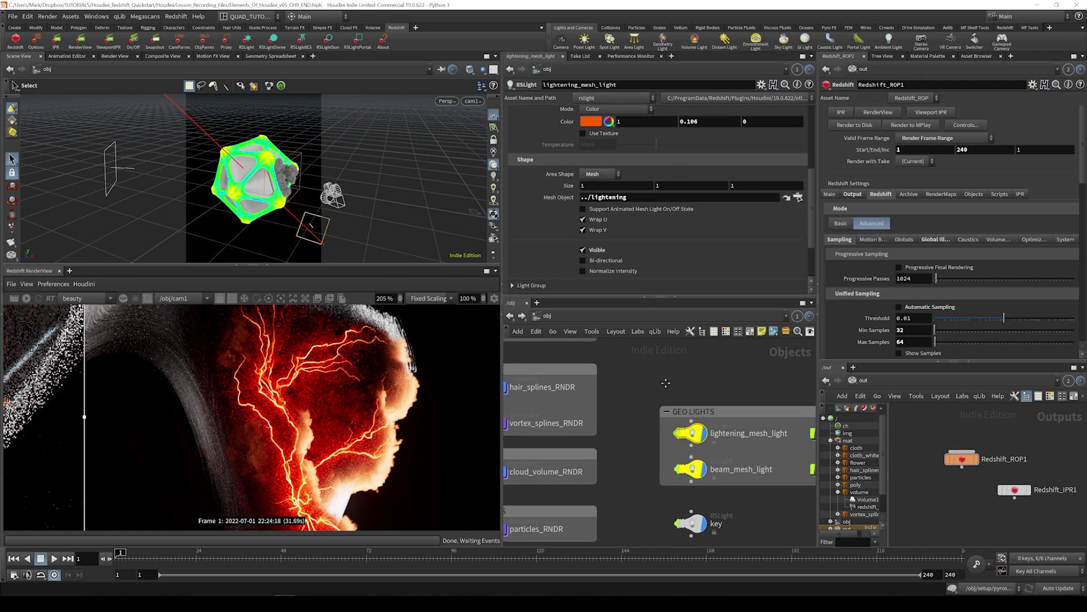
scroll(586, 182, "up", 3)
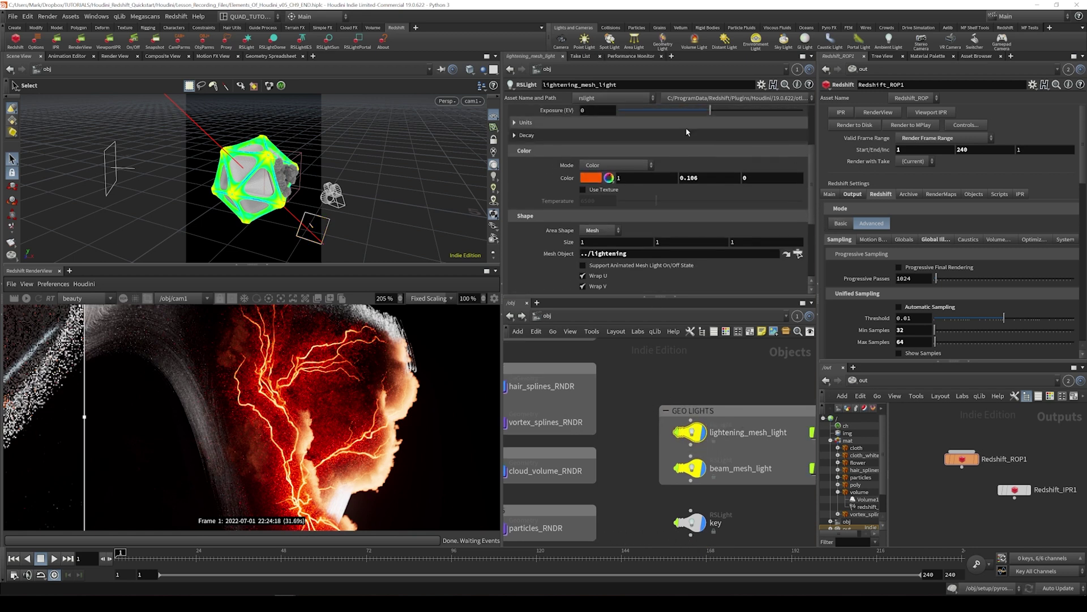
left_click(591, 179)
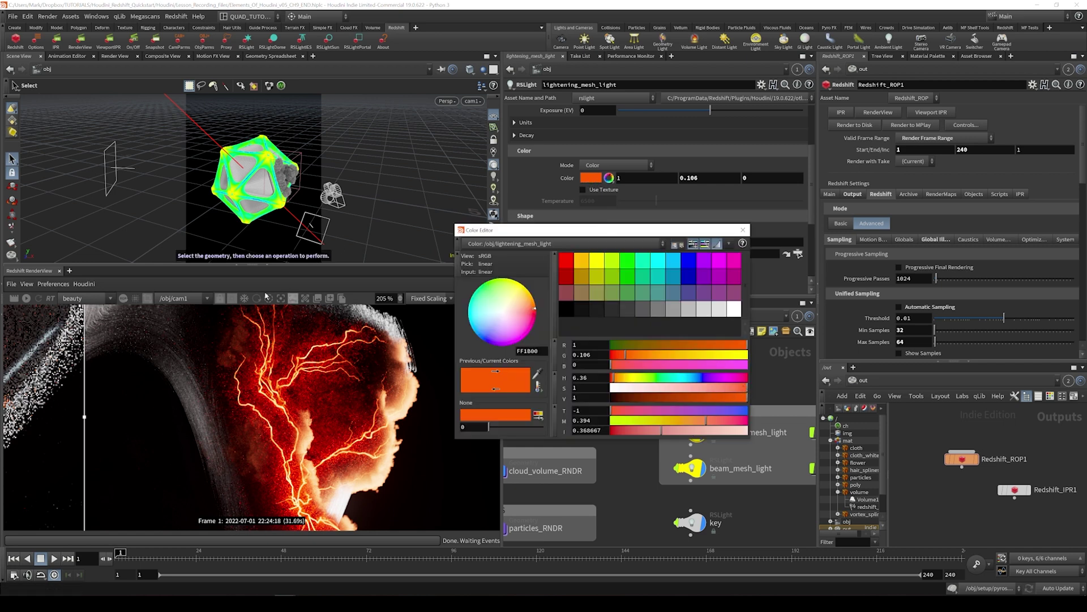
left_click_drag(637, 230, 698, 216)
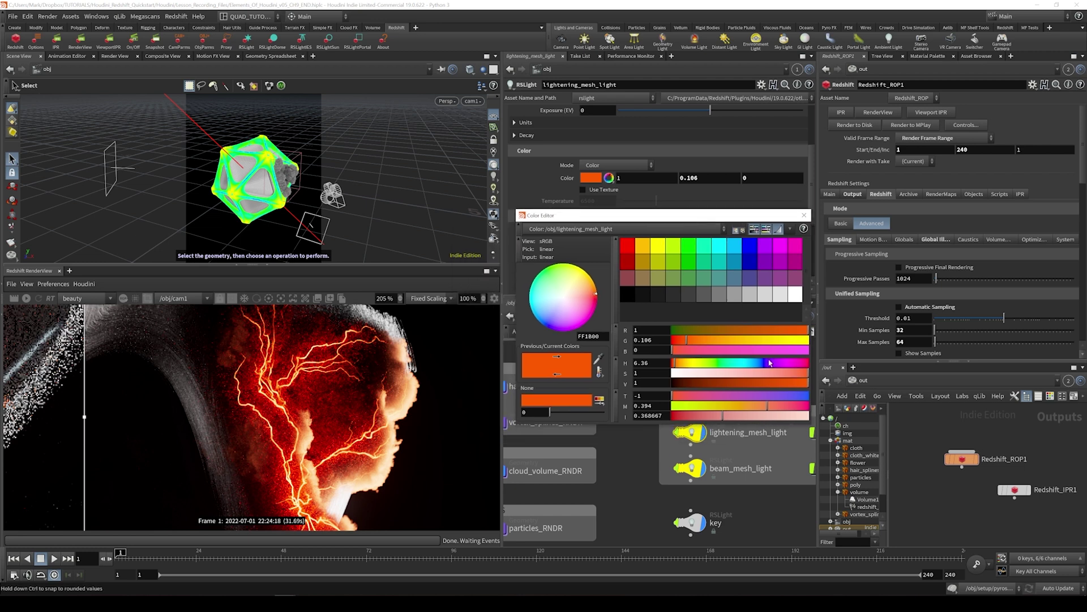
left_click_drag(797, 372, 795, 373)
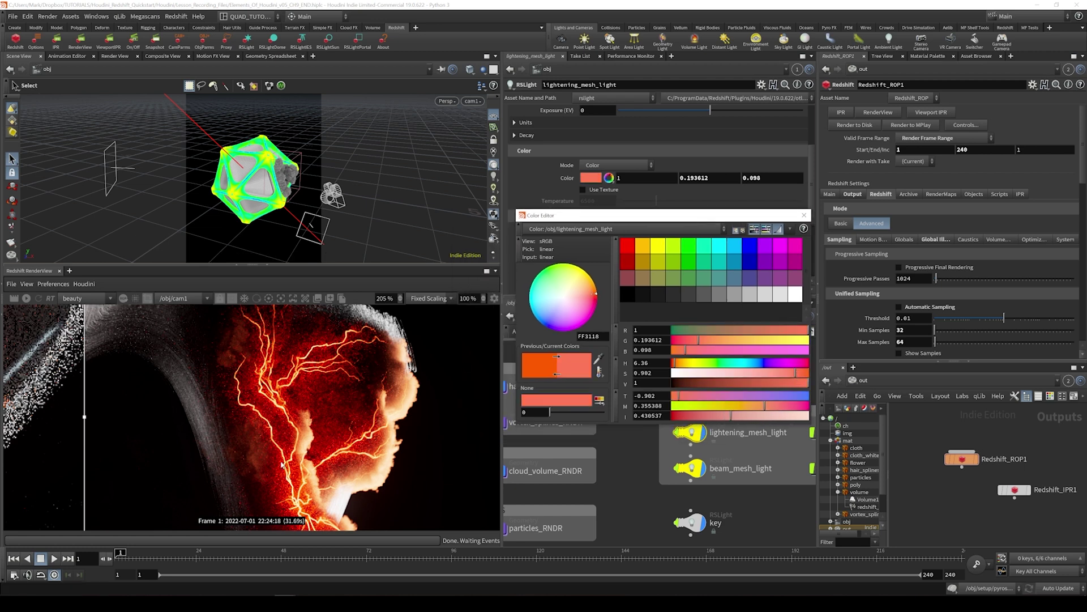
Restart the Redshift render and draw a render region around the cloud and its lightning
left_click(26, 298)
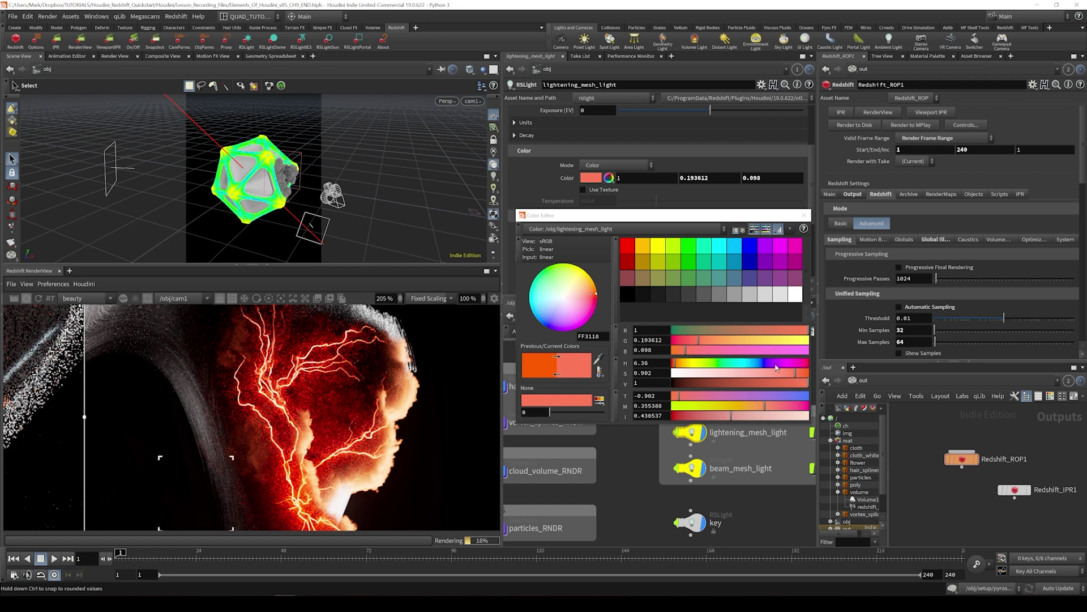
left_click(232, 297)
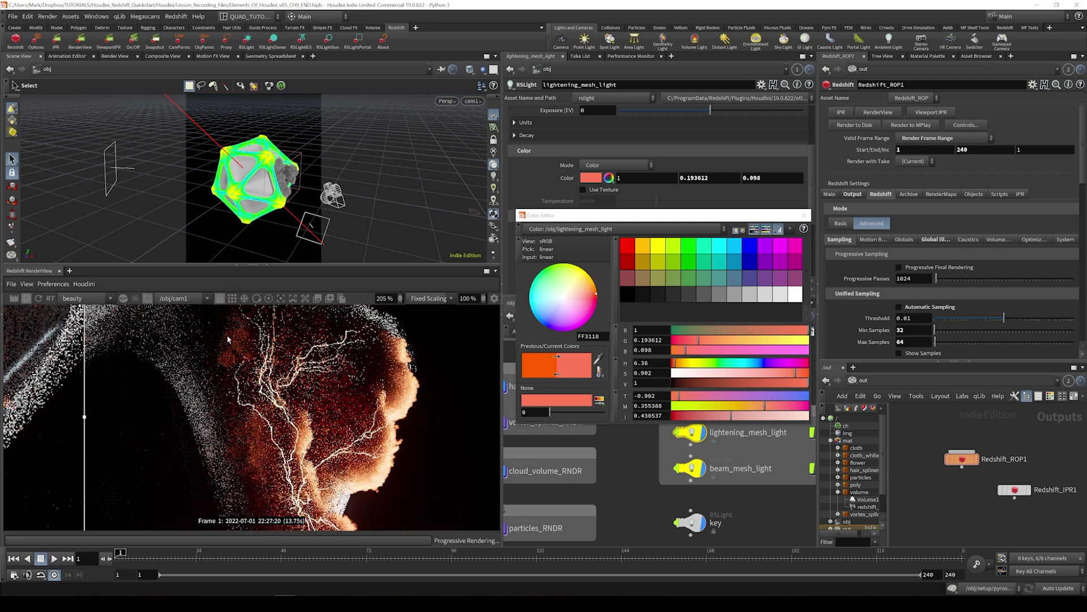
left_click_drag(200, 326, 433, 503)
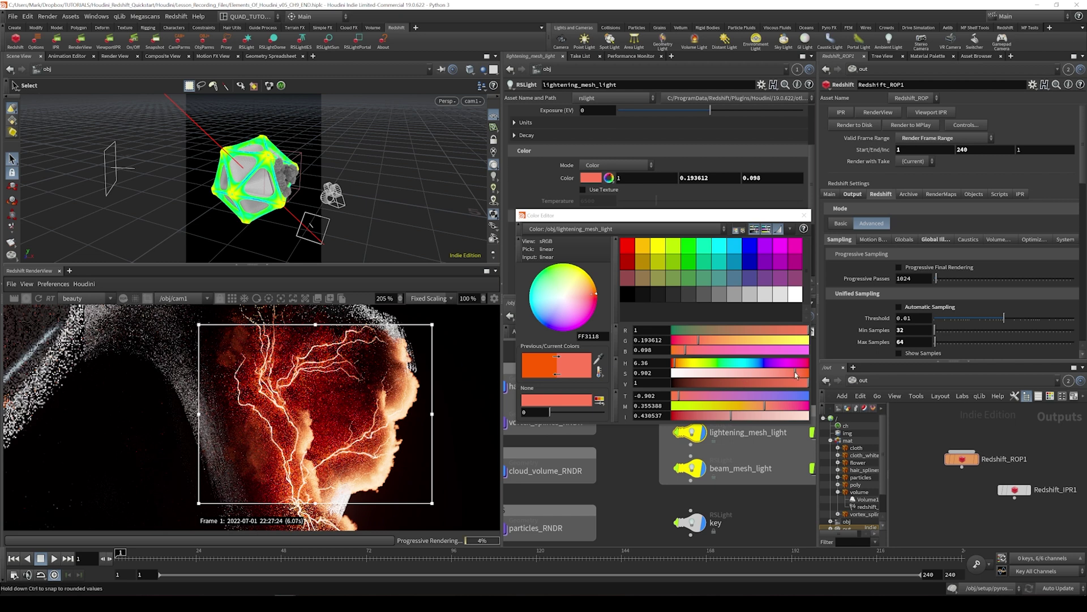
Save the scene and shift the hue of lightening_mesh_light's color to 10.5
key("ctrl+s")
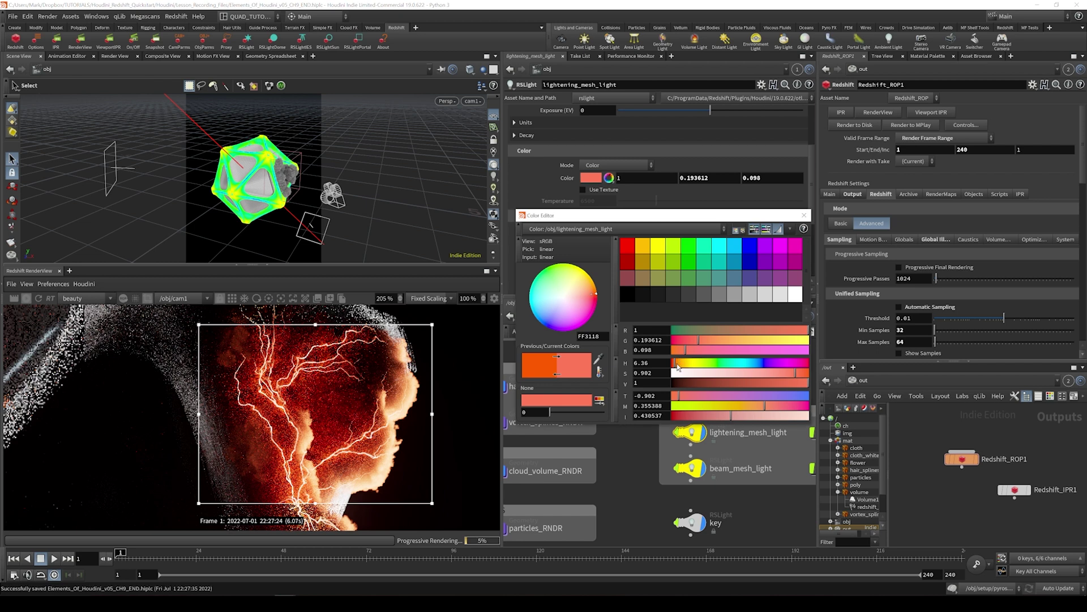
left_click_drag(678, 367, 681, 367)
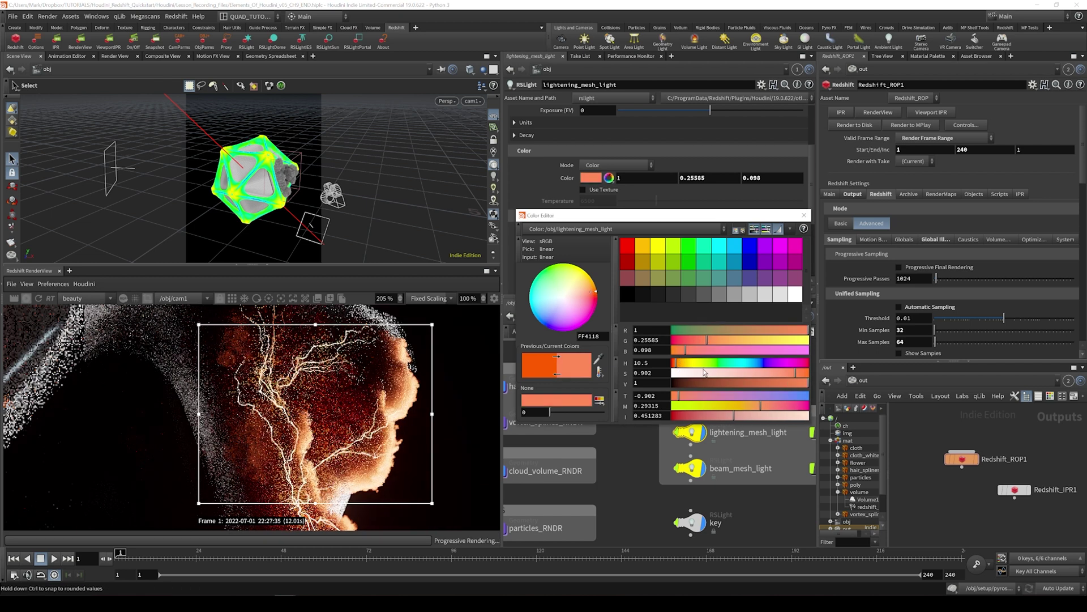
Examine the recolored lightning in the render and redraw the render region so it encloses the whole cloud
scroll(311, 406, "down", 3)
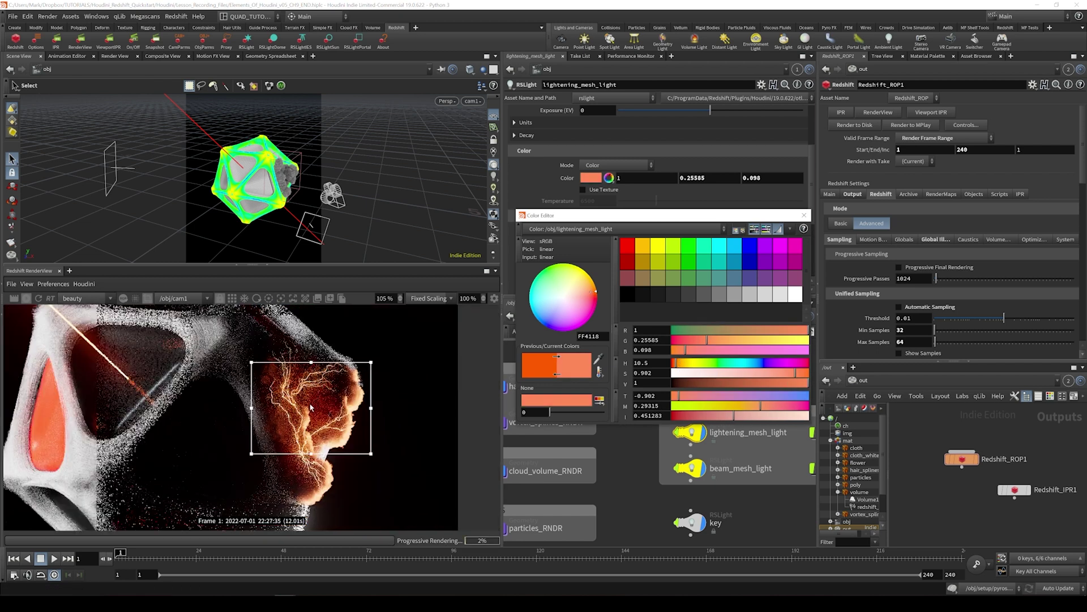
scroll(310, 405, "up", 3)
scroll(310, 407, "down", 3)
scroll(310, 408, "up", 2)
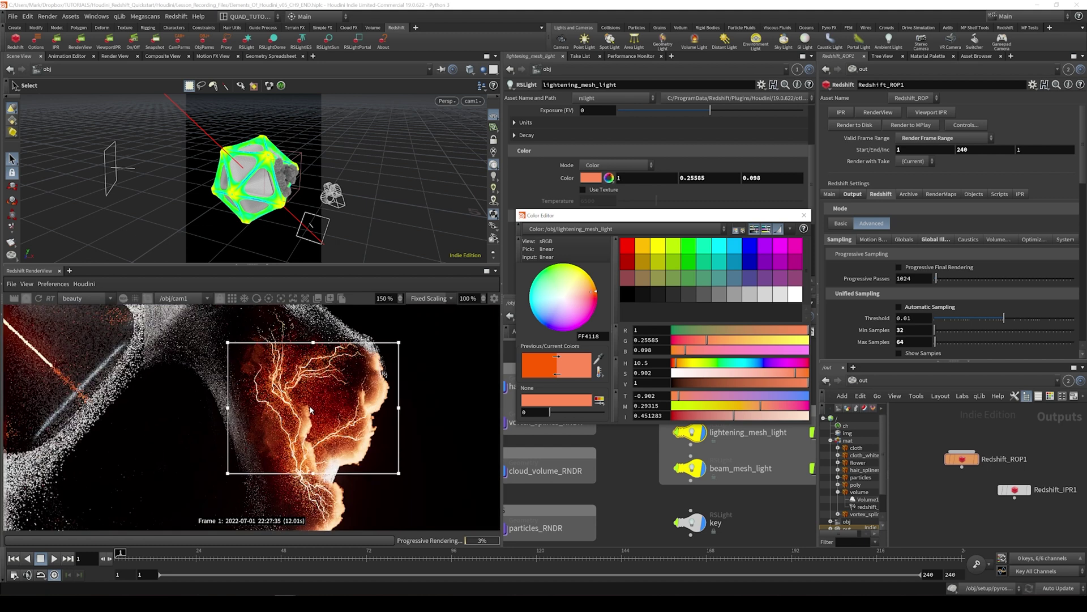
scroll(311, 409, "up", 2)
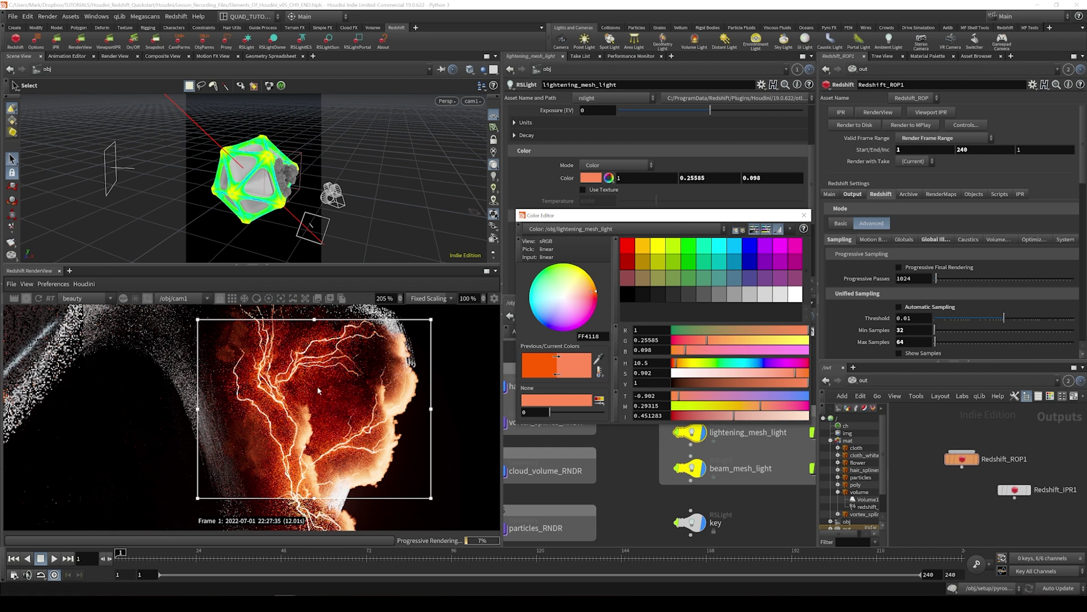
scroll(320, 391, "down", 3)
scroll(328, 395, "up", 2)
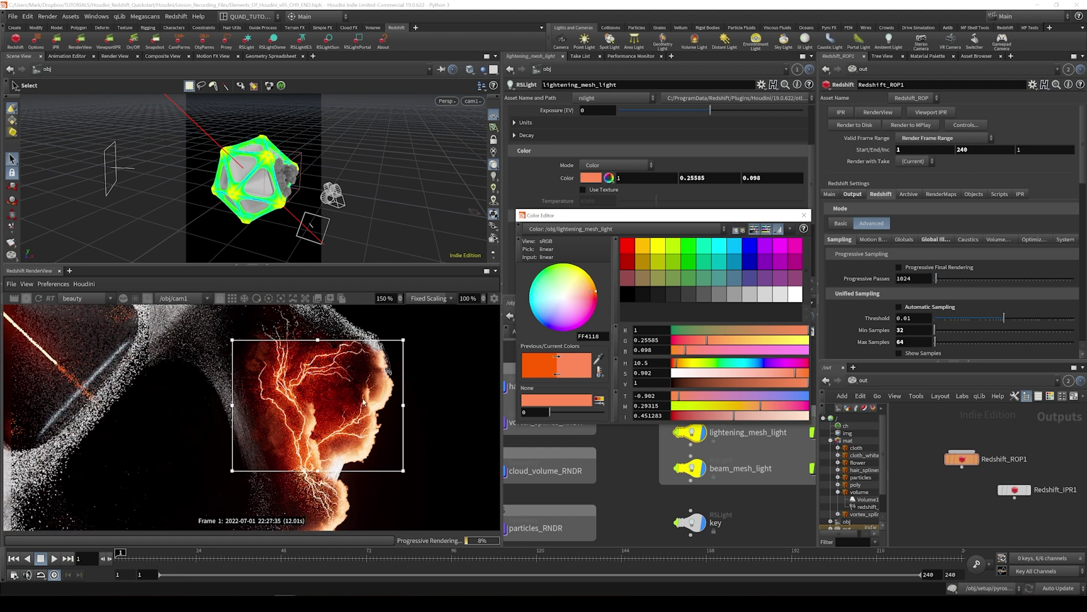
scroll(364, 403, "down", 2)
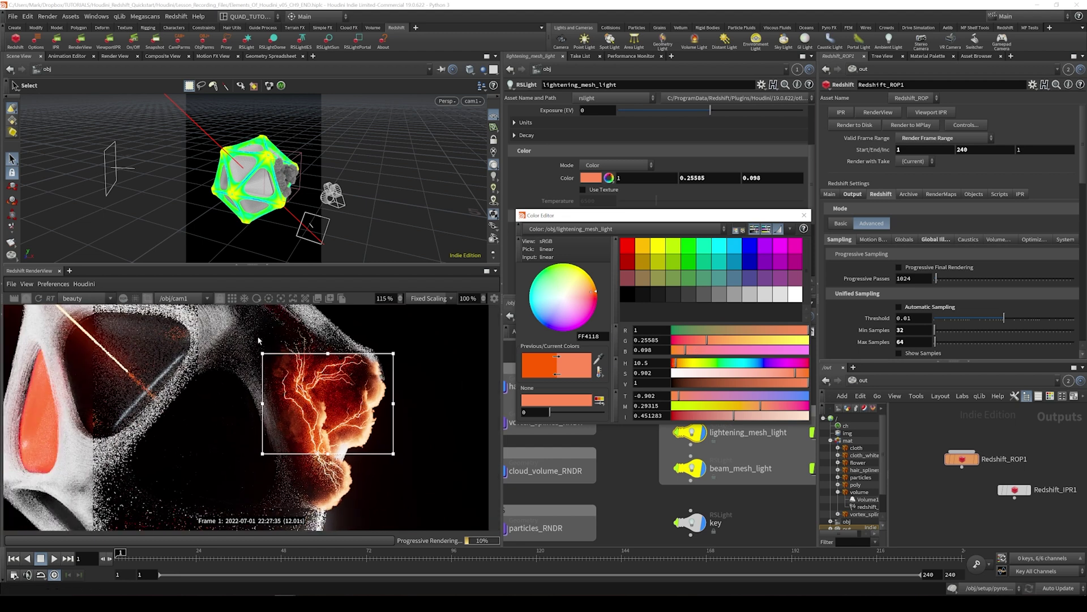
left_click_drag(251, 327, 421, 508)
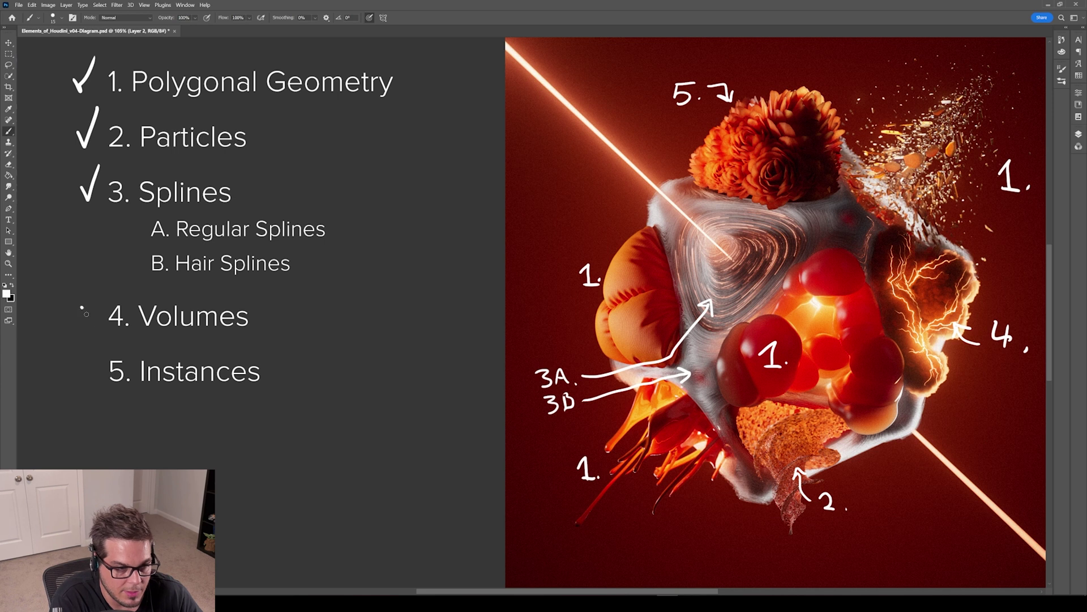
Switch to the Photoshop diagram and brush a white check mark beside "4. Volumes"
left_click_drag(82, 309, 104, 274)
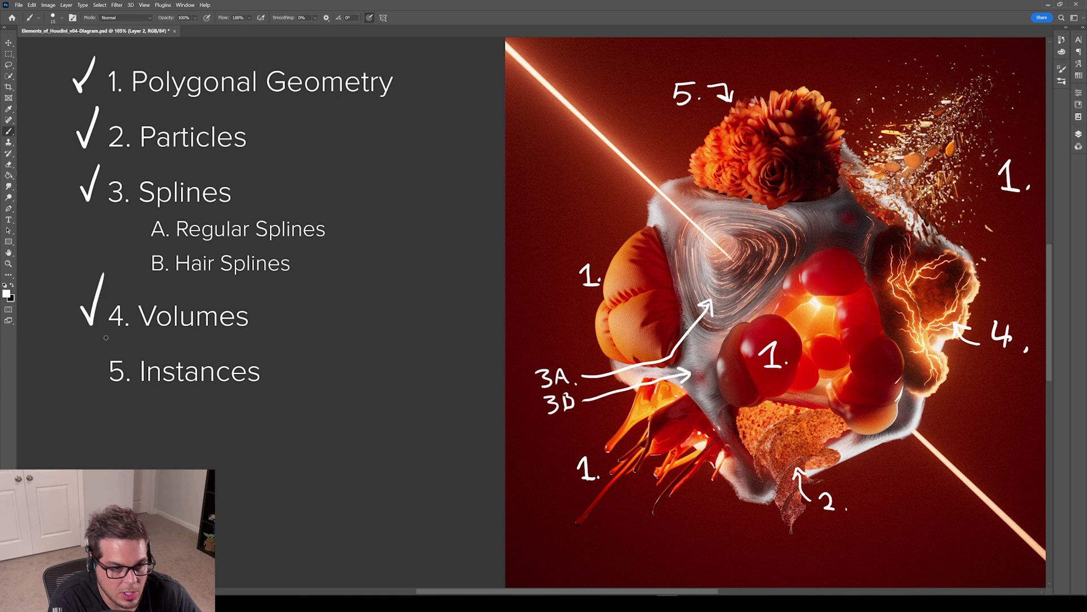